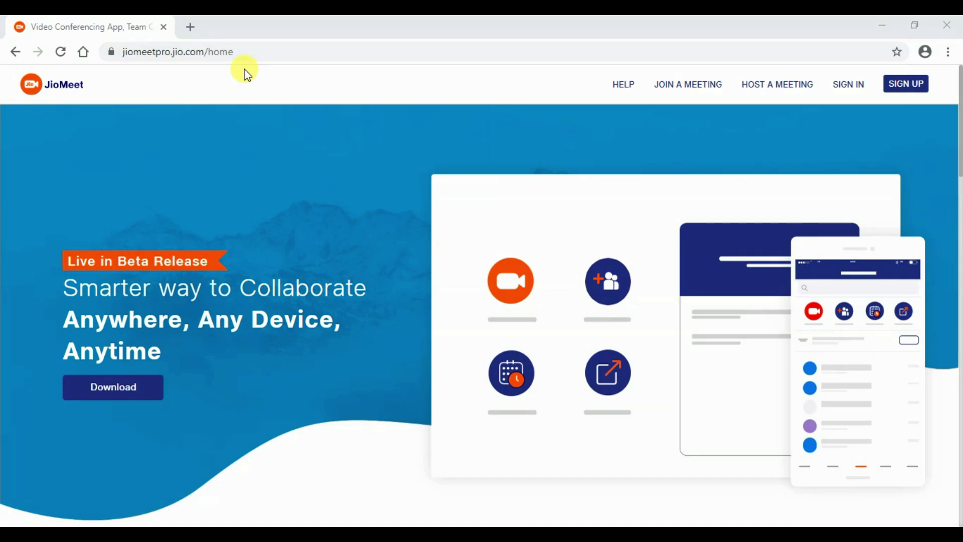
pyautogui.moveTo(245, 72)
pyautogui.mouseDown()
pyautogui.moveTo(150, 36)
pyautogui.moveTo(94, 34)
pyautogui.mouseUp()
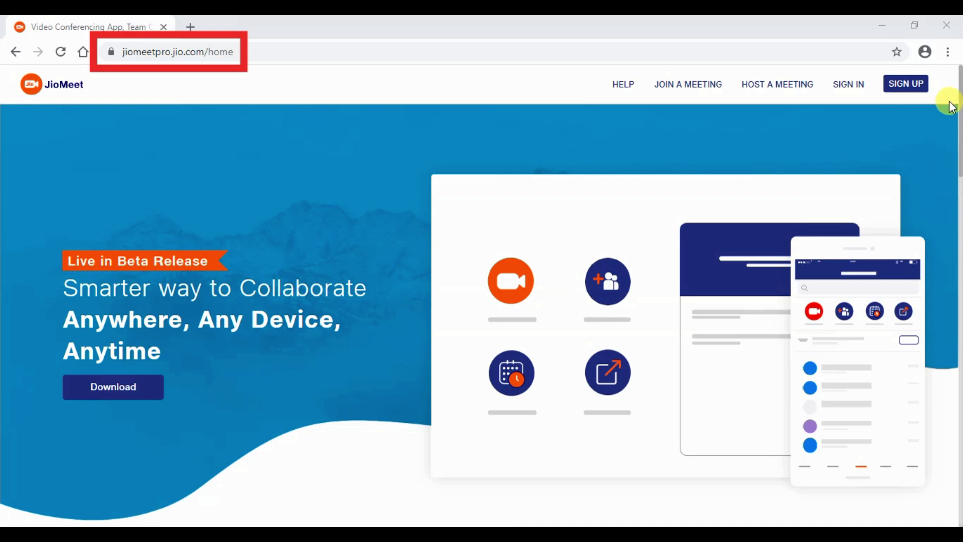
pyautogui.moveTo(952, 105); pyautogui.dragTo(604, 70)
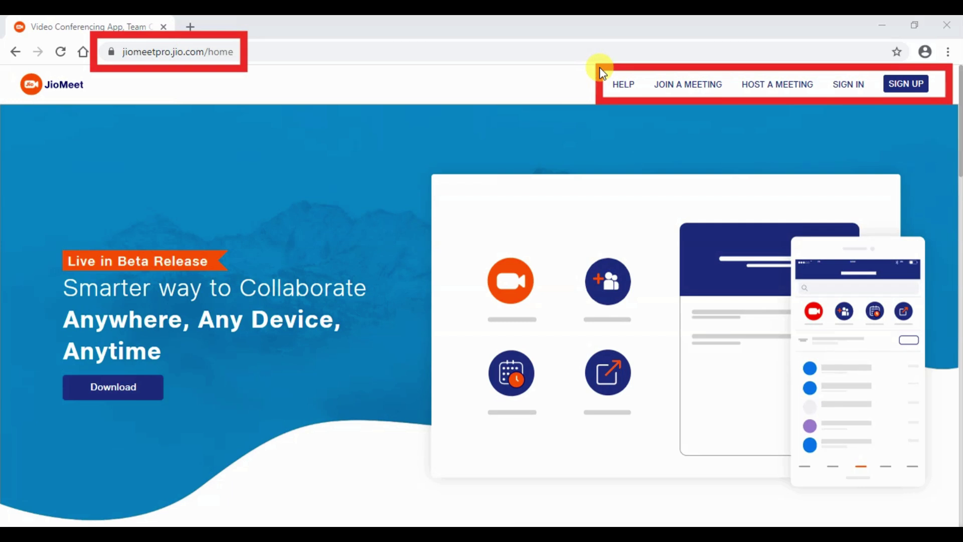
# Scroll down to the four feature cards and outline them with a box
pyautogui.scroll(-7, 682, 415)
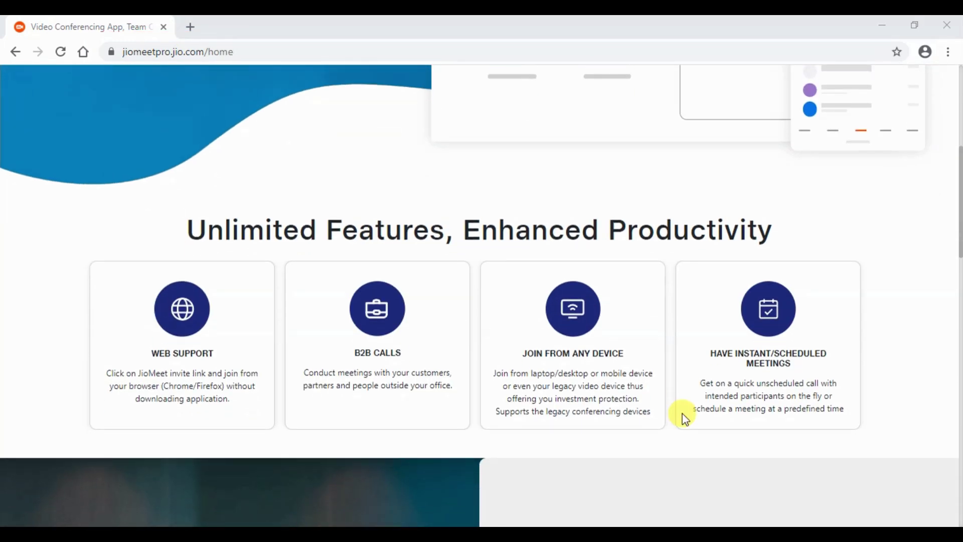
pyautogui.moveTo(54, 252)
pyautogui.mouseDown()
pyautogui.moveTo(283, 341)
pyautogui.moveTo(621, 426)
pyautogui.moveTo(885, 452)
pyautogui.mouseUp()
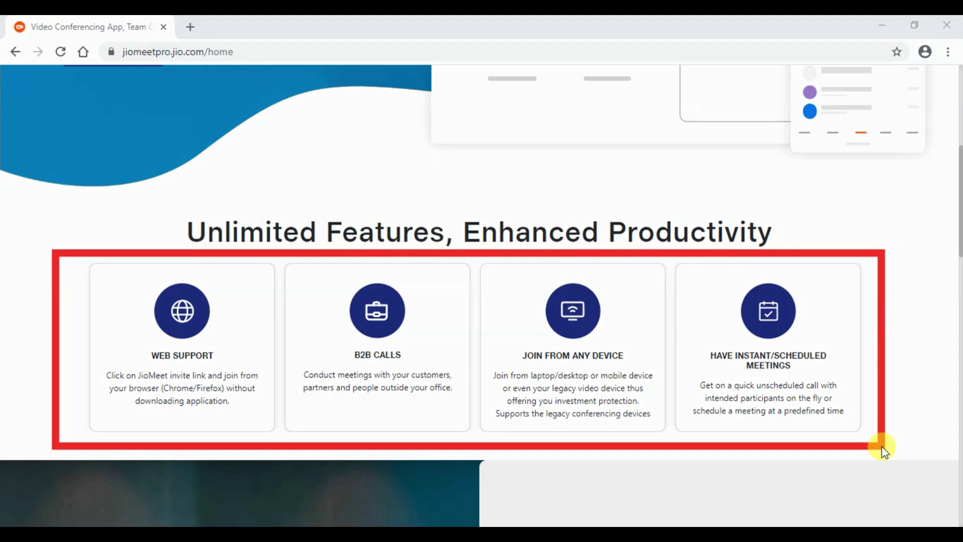
# Outline the Advantages list, then scroll further down the home page
pyautogui.scroll(-8, 751, 449)
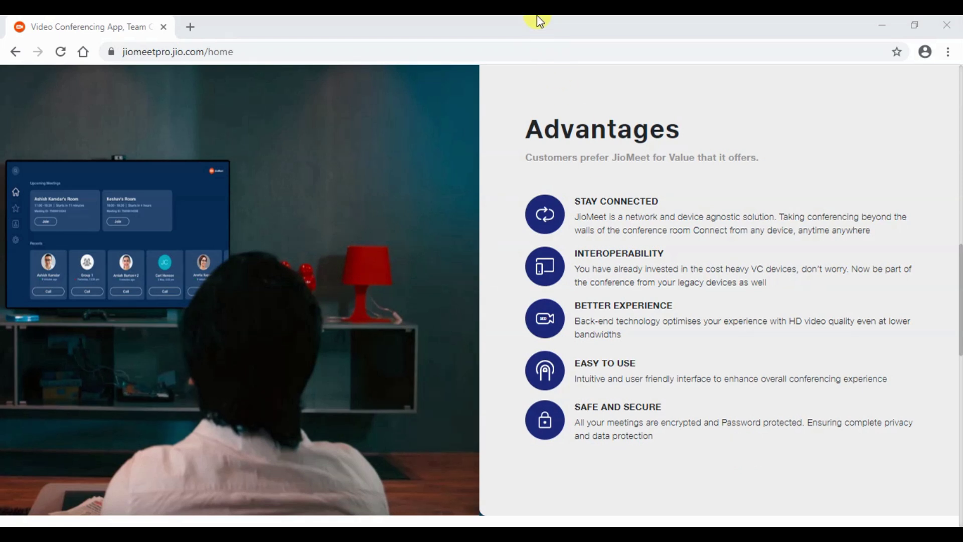
pyautogui.moveTo(512, 99)
pyautogui.mouseDown()
pyautogui.moveTo(660, 337)
pyautogui.moveTo(811, 452)
pyautogui.moveTo(928, 476)
pyautogui.mouseUp()
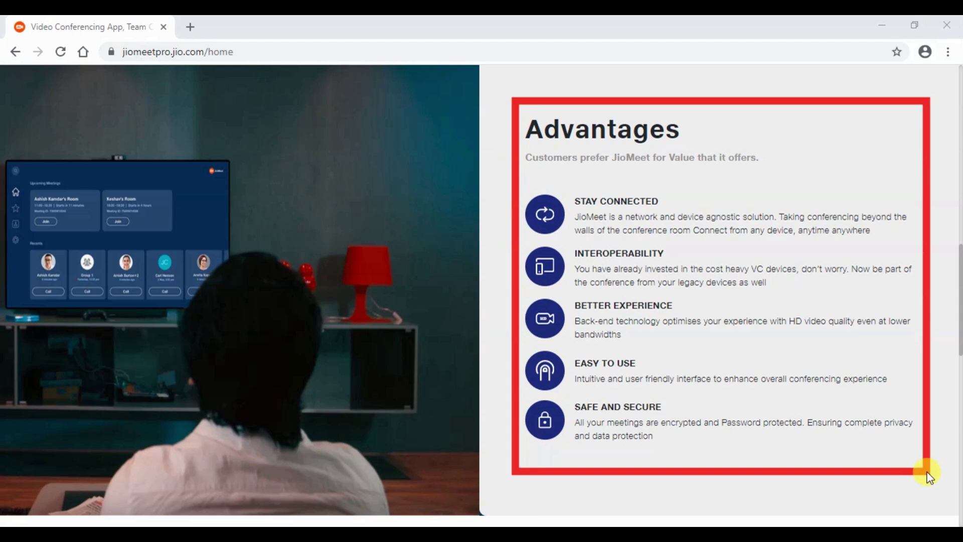
pyautogui.scroll(-10, 707, 460)
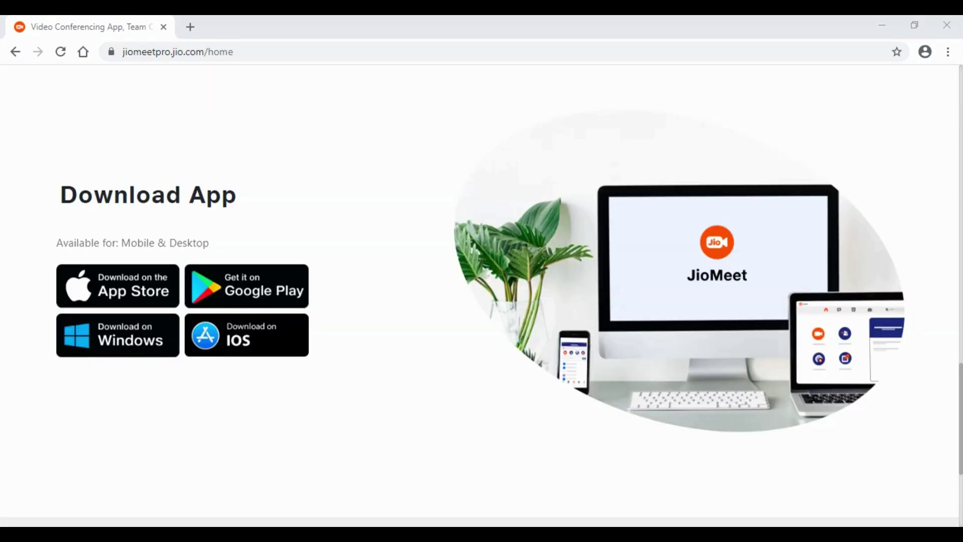
# Outline the App Store, Google Play, Windows and iOS download options
pyautogui.moveTo(36, 176); pyautogui.dragTo(342, 394)
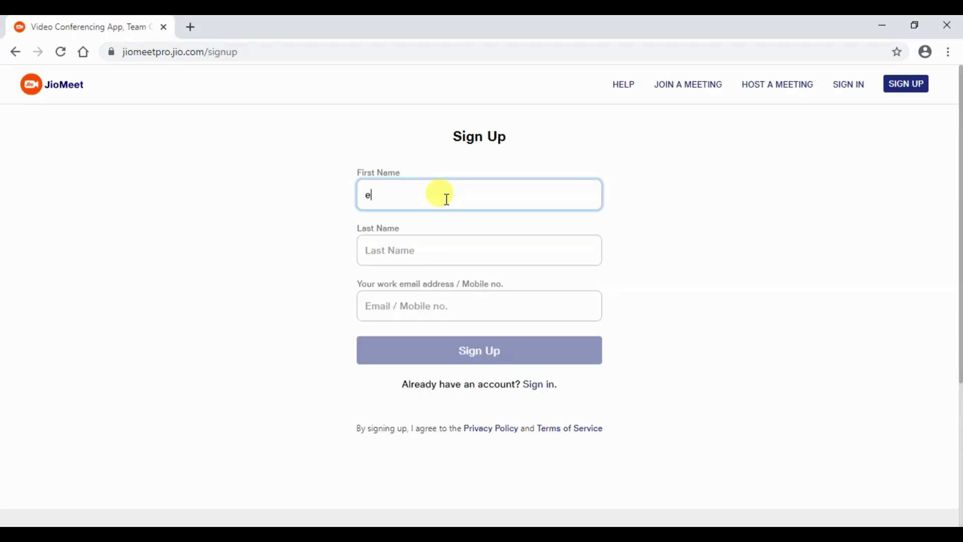
# Fill in the sign-up form's first name, last name and e-mail, and submit it
pyautogui.write('du')
pyautogui.press('Tab')
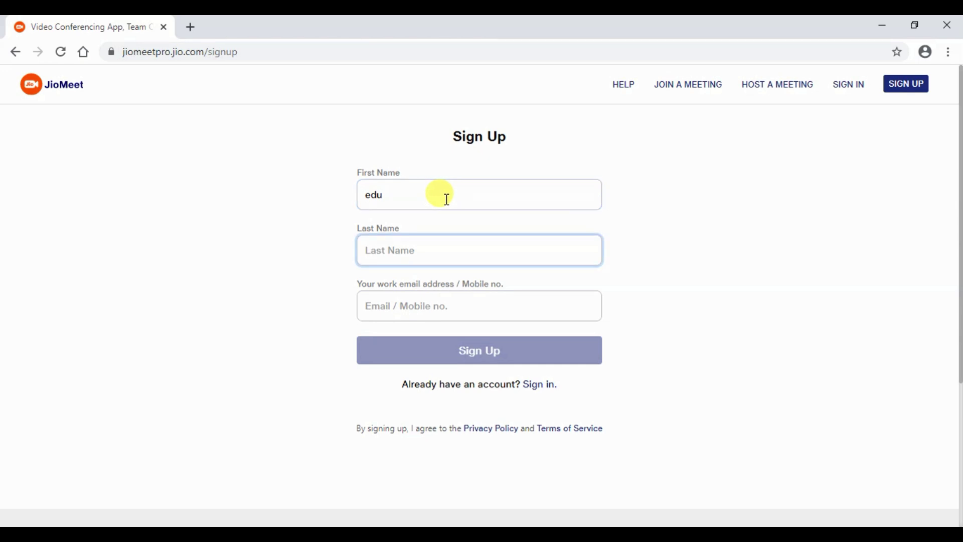
pyautogui.write('infobitz')
pyautogui.press('Tab')
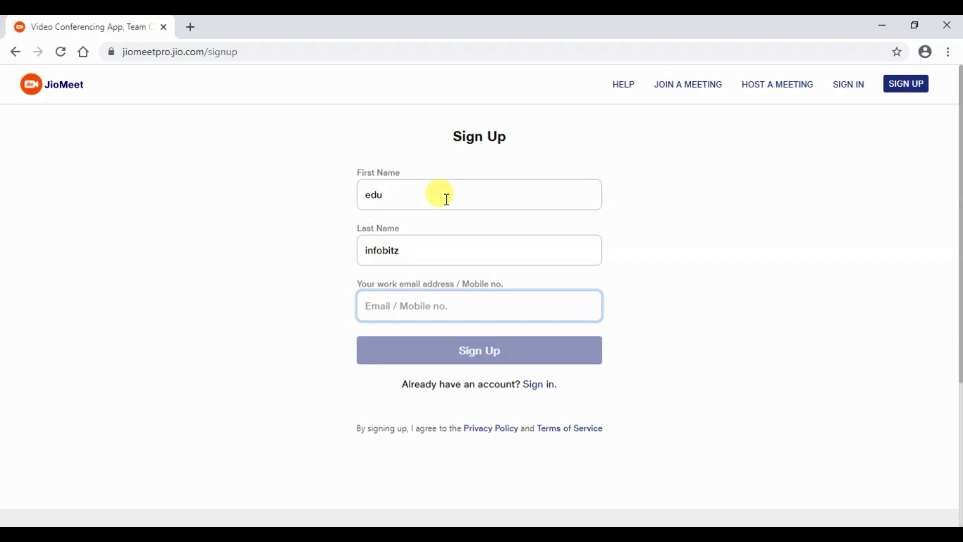
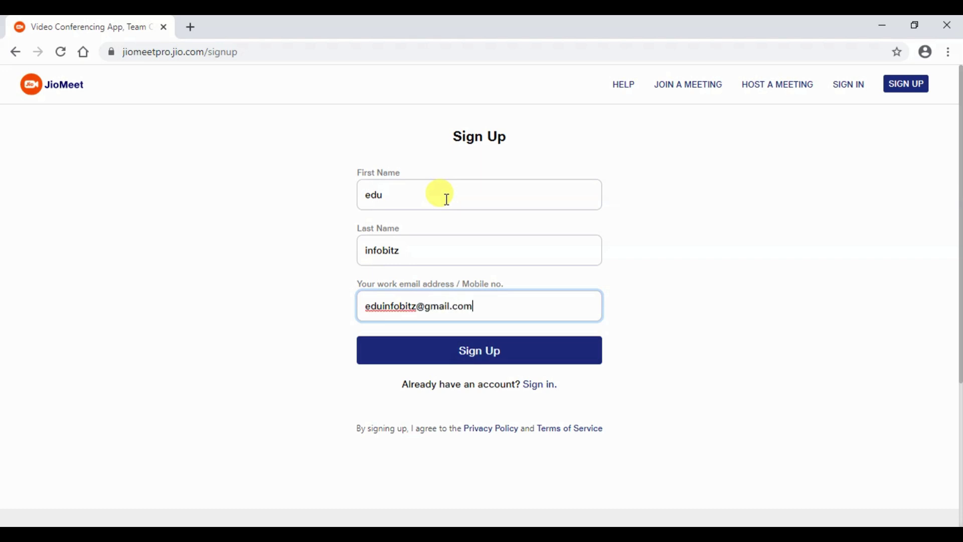
pyautogui.click(529, 341)
# Enter the account e-mail and password on the sign-in page and tick Keep me signed in
pyautogui.click(572, 166)
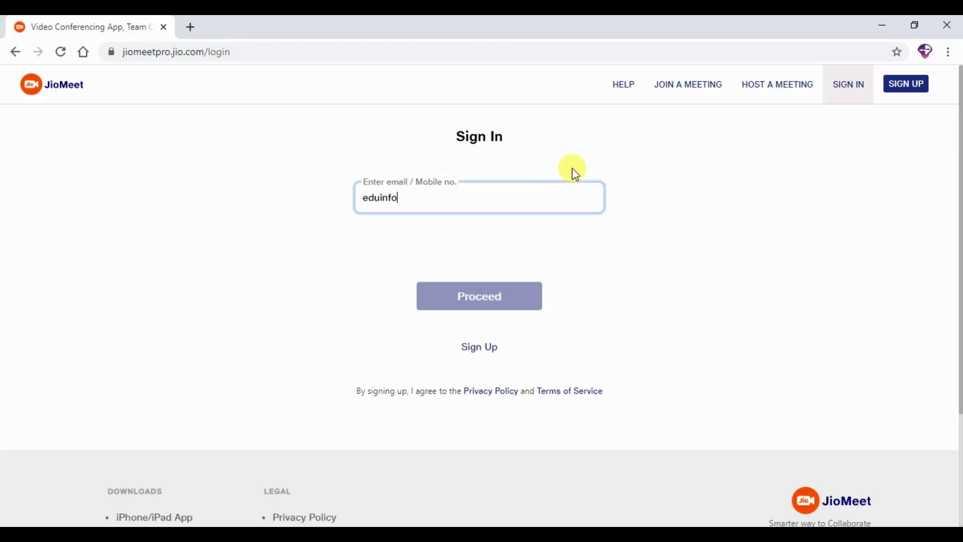
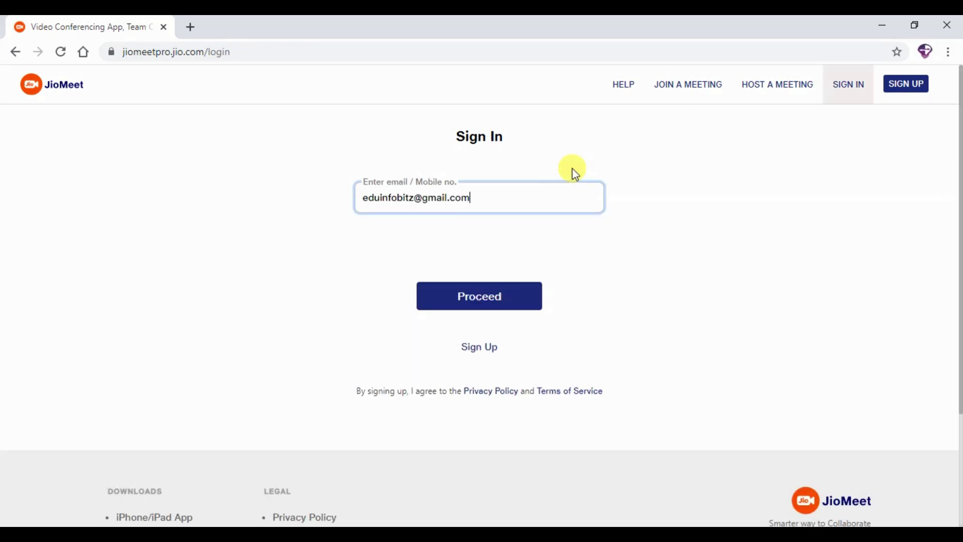
pyautogui.press('Return')
pyautogui.write('*************')
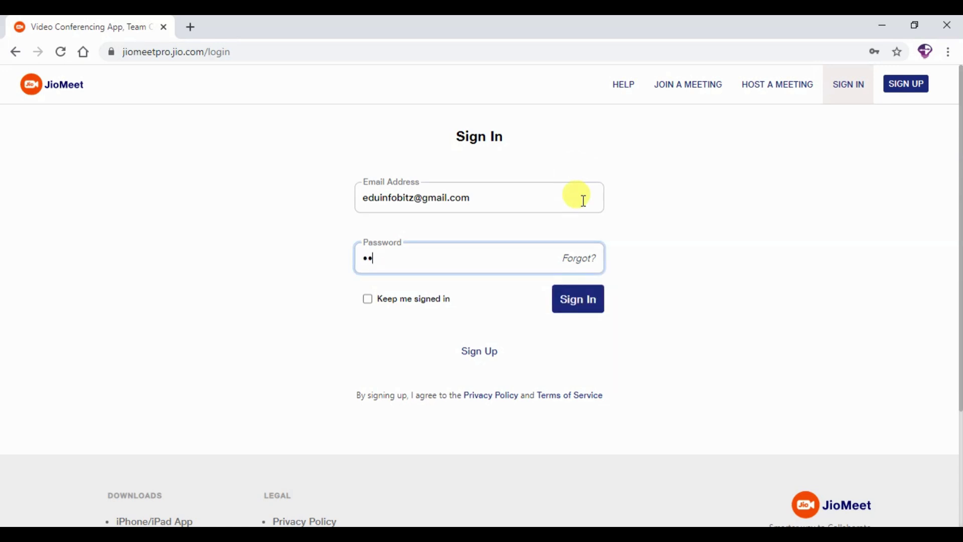
pyautogui.click(368, 300)
# Sign in, save the password in the browser, and outline the Personal sidebar sections
pyautogui.click(578, 307)
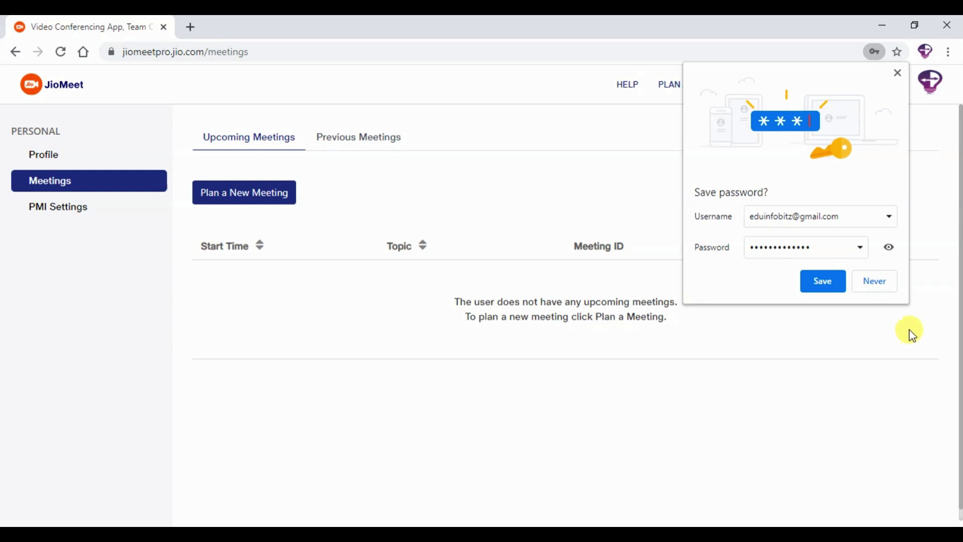
pyautogui.click(827, 281)
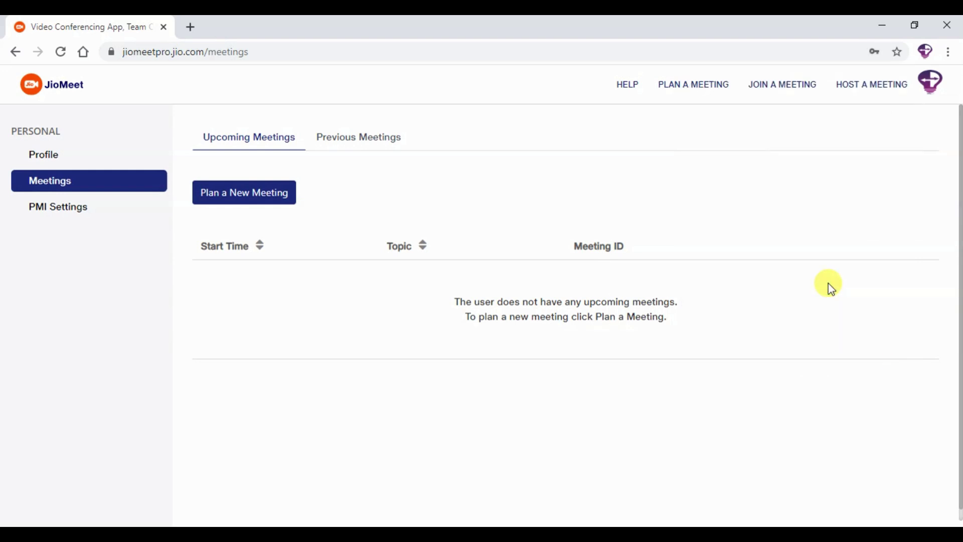
pyautogui.moveTo(5, 120)
pyautogui.mouseDown()
pyautogui.moveTo(80, 201)
pyautogui.moveTo(174, 254)
pyautogui.mouseUp()
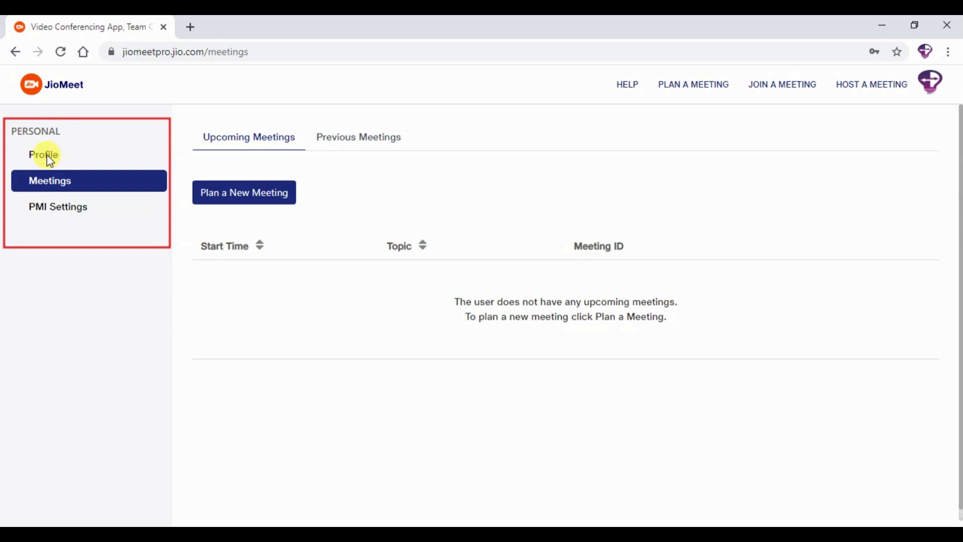
# Outline the meeting lists and the Plan a New Meeting option, then open Profile
pyautogui.moveTo(191, 121)
pyautogui.mouseDown()
pyautogui.moveTo(389, 149)
pyautogui.moveTo(420, 162)
pyautogui.mouseUp()
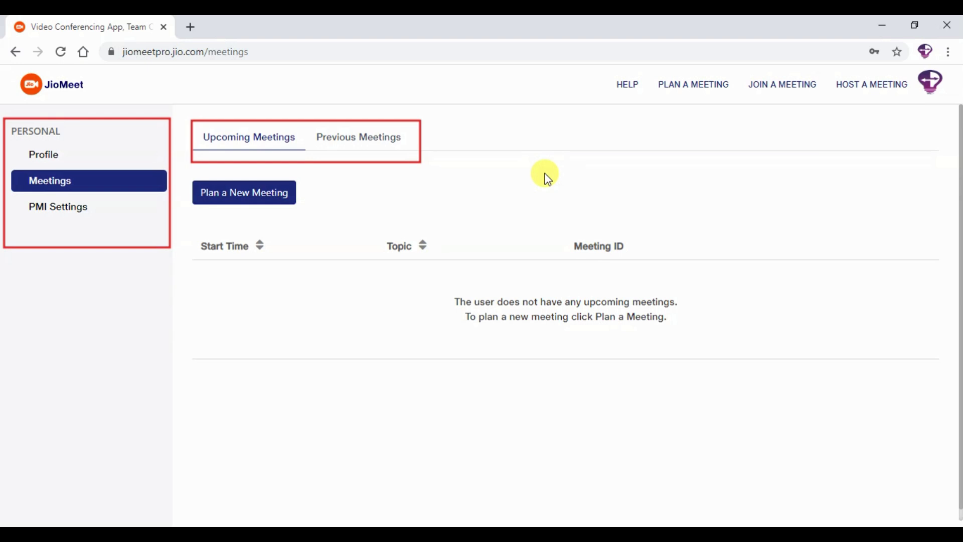
pyautogui.moveTo(546, 174)
pyautogui.mouseDown()
pyautogui.moveTo(209, 200)
pyautogui.moveTo(189, 212)
pyautogui.mouseUp()
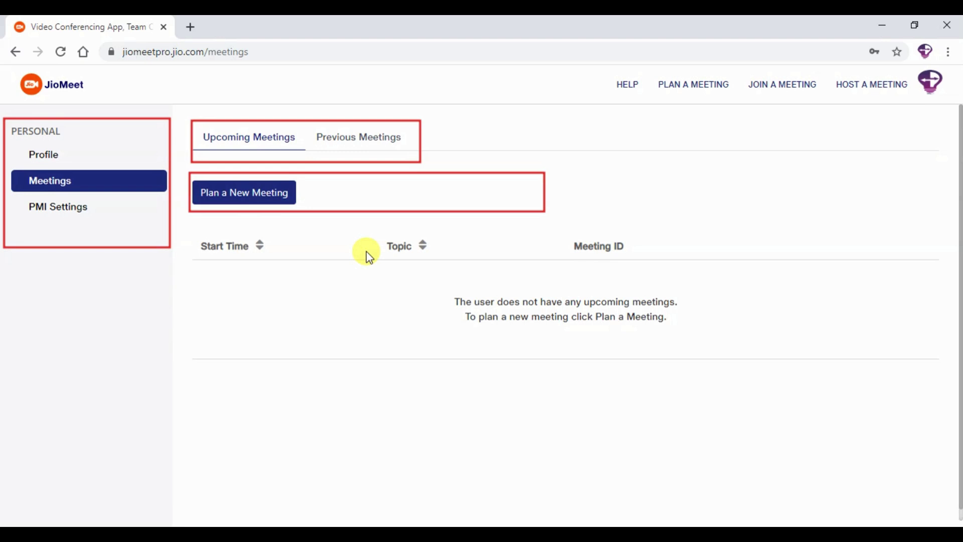
pyautogui.press('Escape')
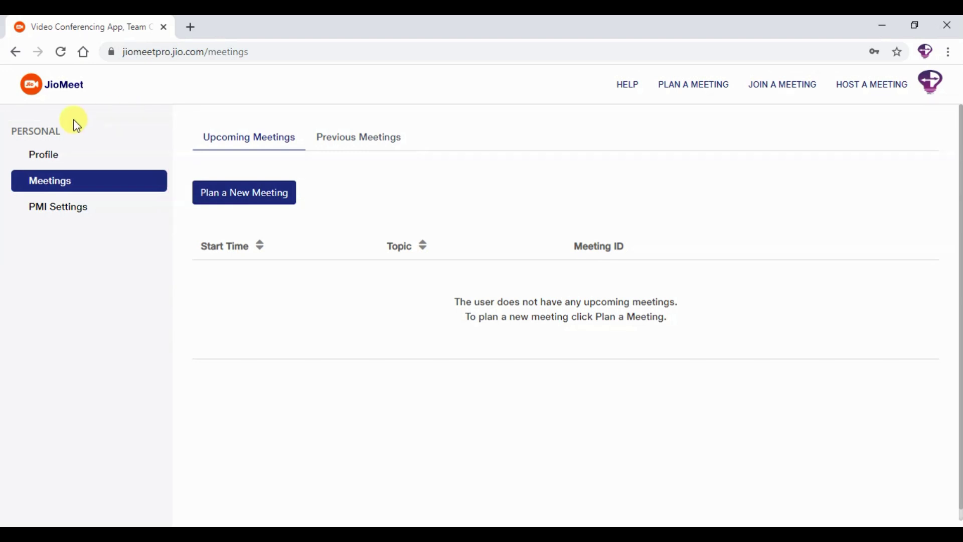
pyautogui.click(49, 163)
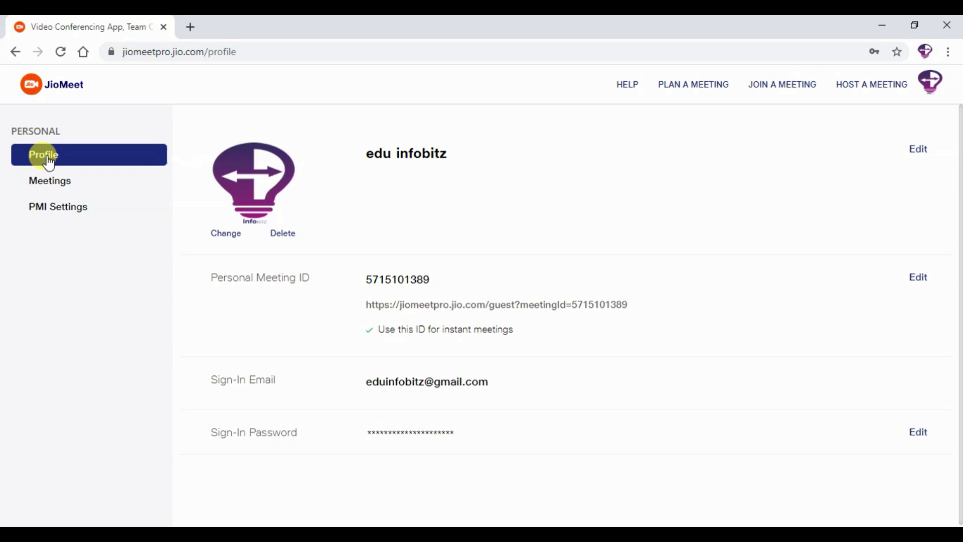
# Outline the personal meeting ID and start editing its settings, inspecting the current password
pyautogui.moveTo(358, 269); pyautogui.dragTo(441, 294)
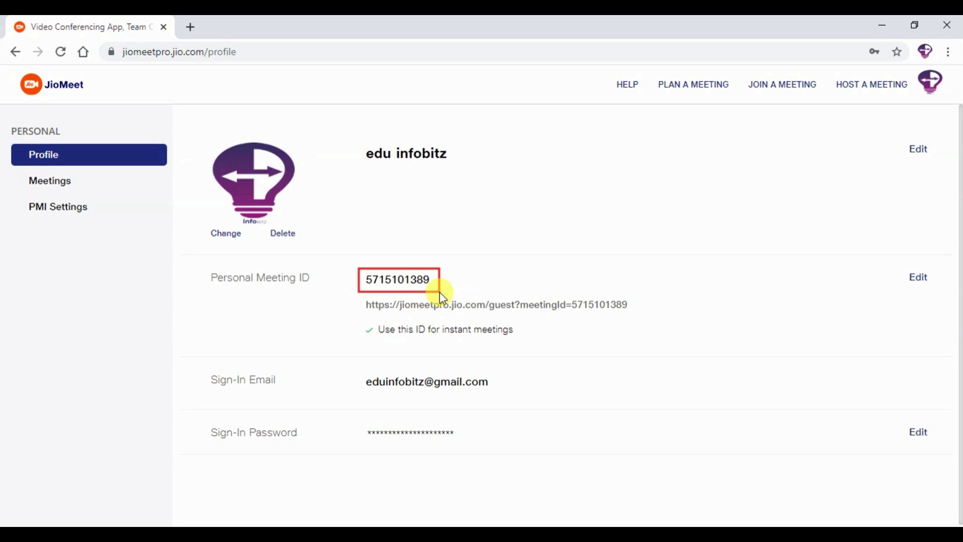
pyautogui.click(919, 278)
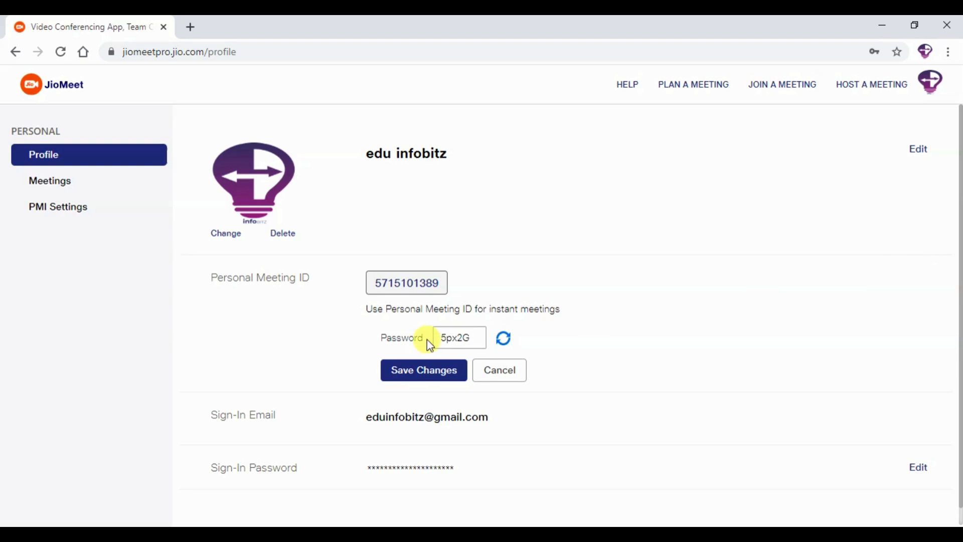
pyautogui.click(447, 338)
pyautogui.moveTo(446, 338); pyautogui.dragTo(478, 338)
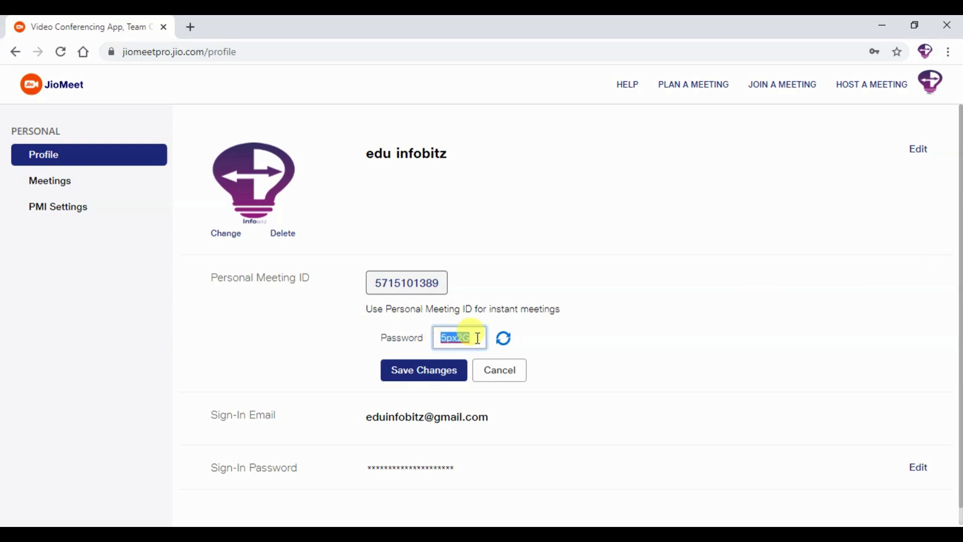
pyautogui.click(422, 292)
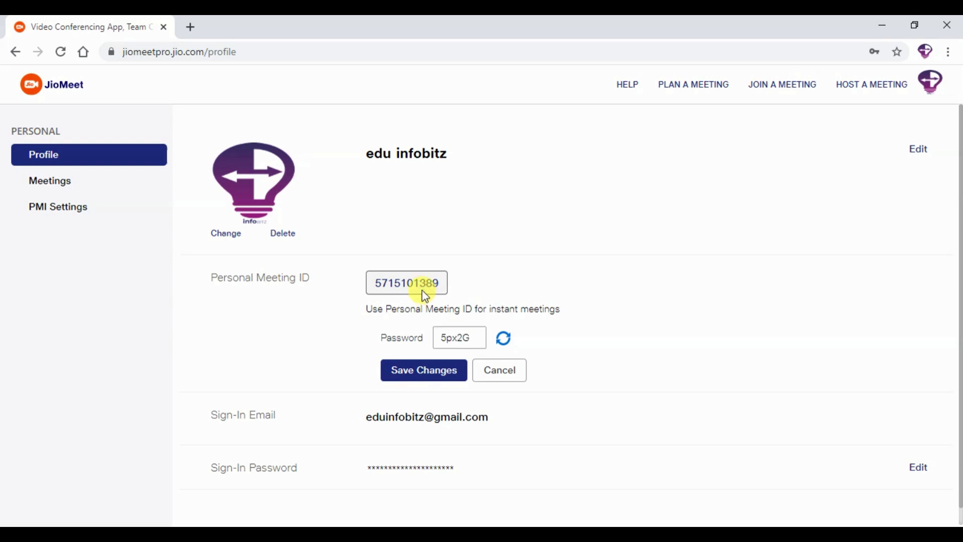
# Regenerate the meeting password, save the change, and return to Meetings
pyautogui.click(504, 339)
pyautogui.click(504, 340)
pyautogui.click(505, 339)
pyautogui.click(505, 339)
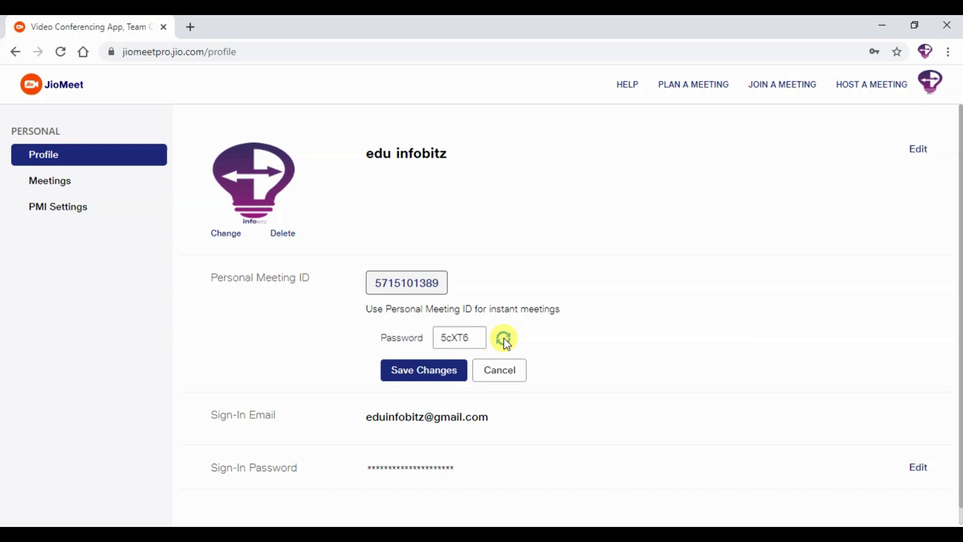
pyautogui.doubleClick(446, 338)
pyautogui.click(438, 372)
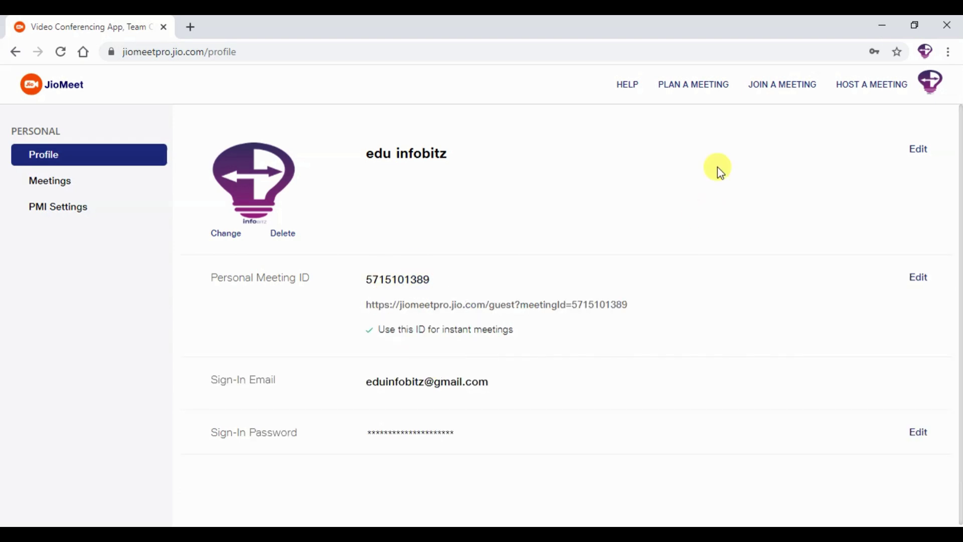
pyautogui.click(46, 181)
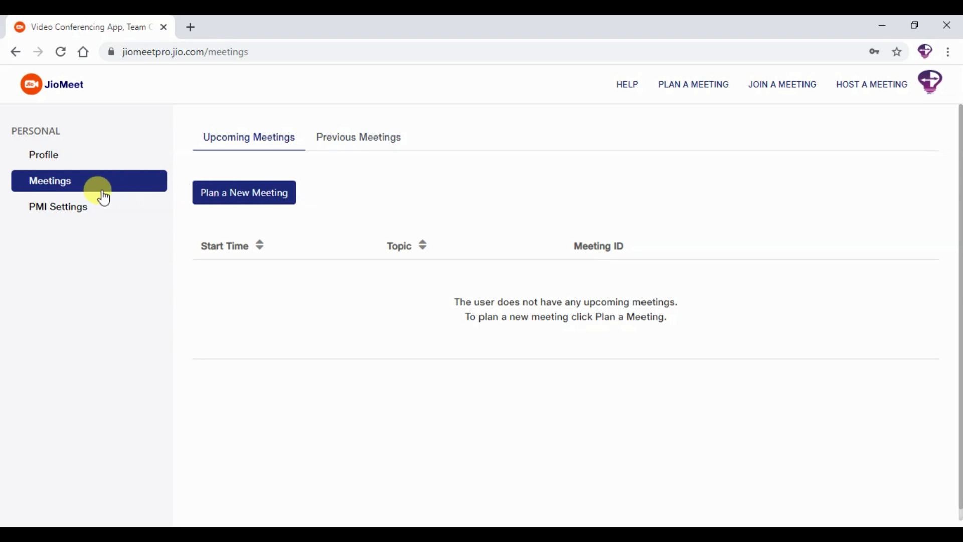
# View the personal meeting ID's default on/off settings, then return to Upcoming Meetings
pyautogui.click(72, 216)
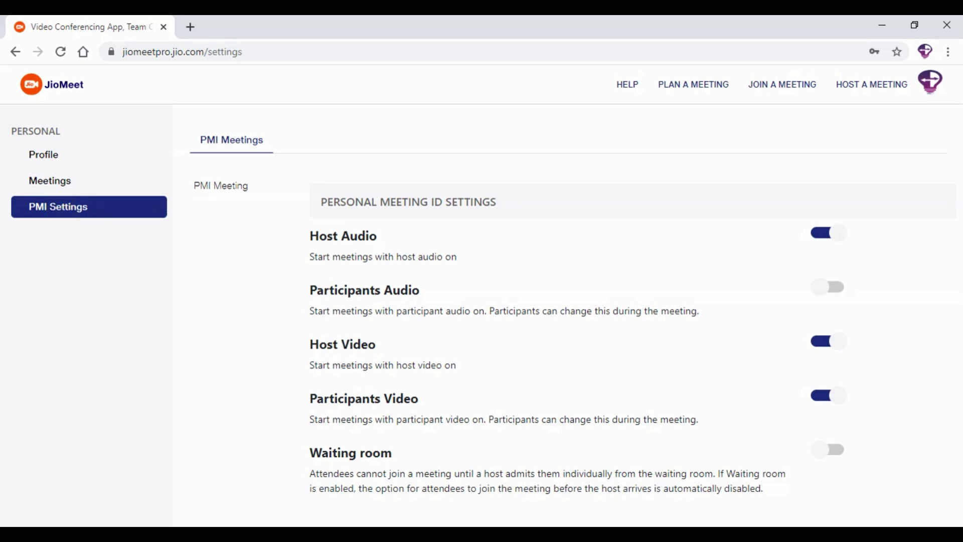
pyautogui.moveTo(787, 164)
pyautogui.mouseDown()
pyautogui.moveTo(875, 366)
pyautogui.moveTo(901, 477)
pyautogui.moveTo(901, 467)
pyautogui.mouseUp()
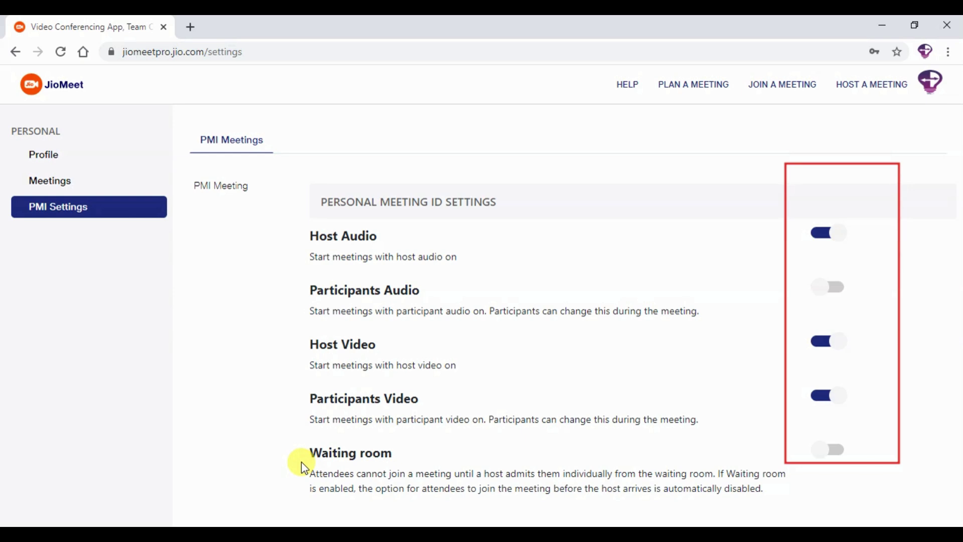
pyautogui.click(44, 185)
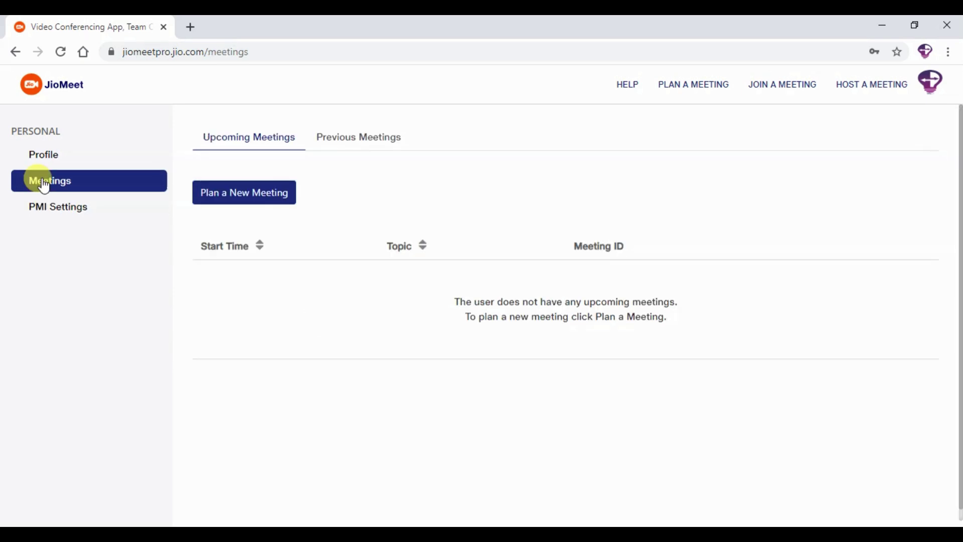
# Start a new meeting plan with the topic 'infobitz online workshop'
pyautogui.click(209, 190)
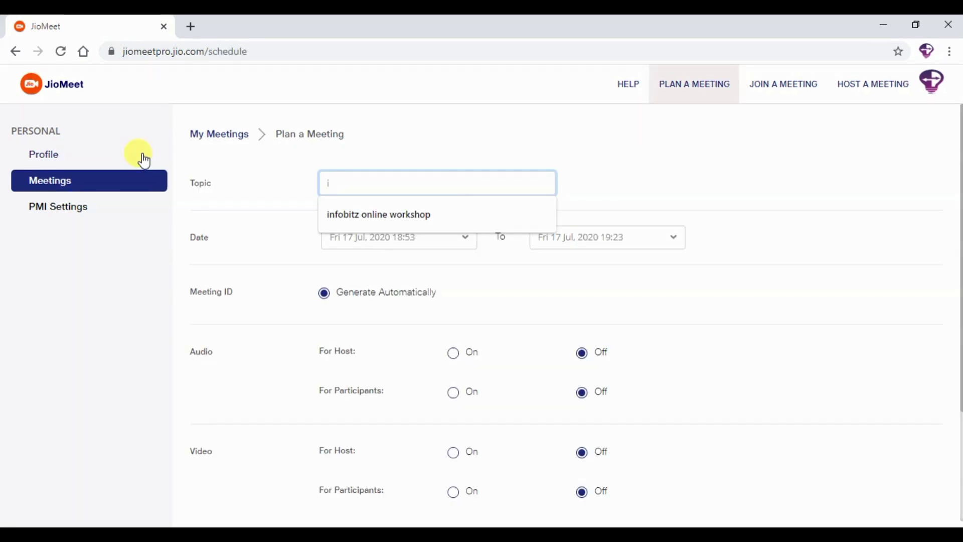
pyautogui.write('in')
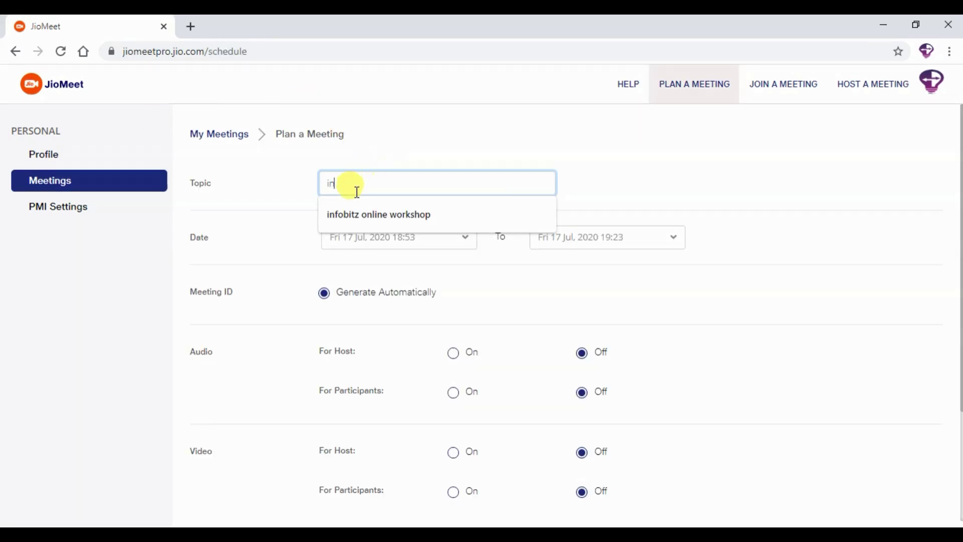
pyautogui.click(352, 215)
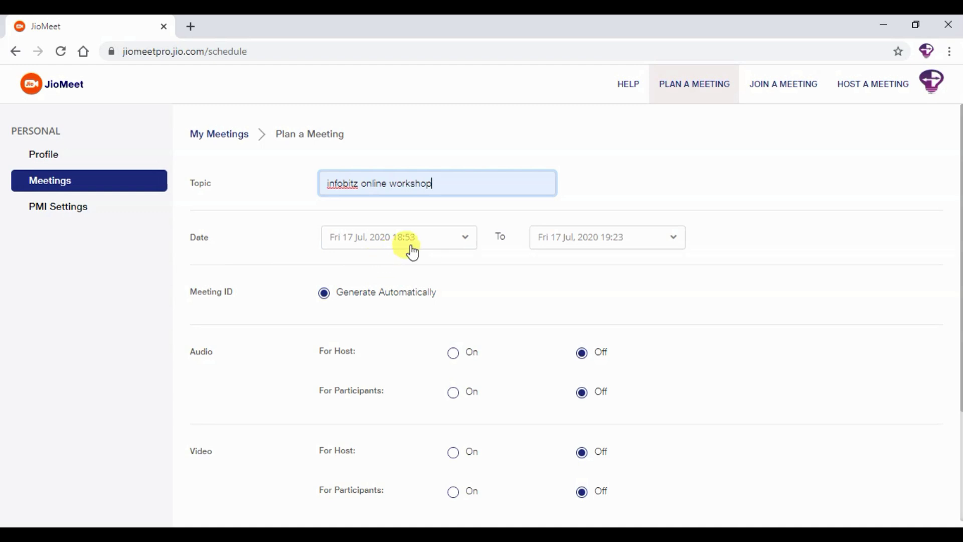
# Set the start to 19:00 on Fri 17 Jul 2020, ending at 19:30
pyautogui.click(467, 249)
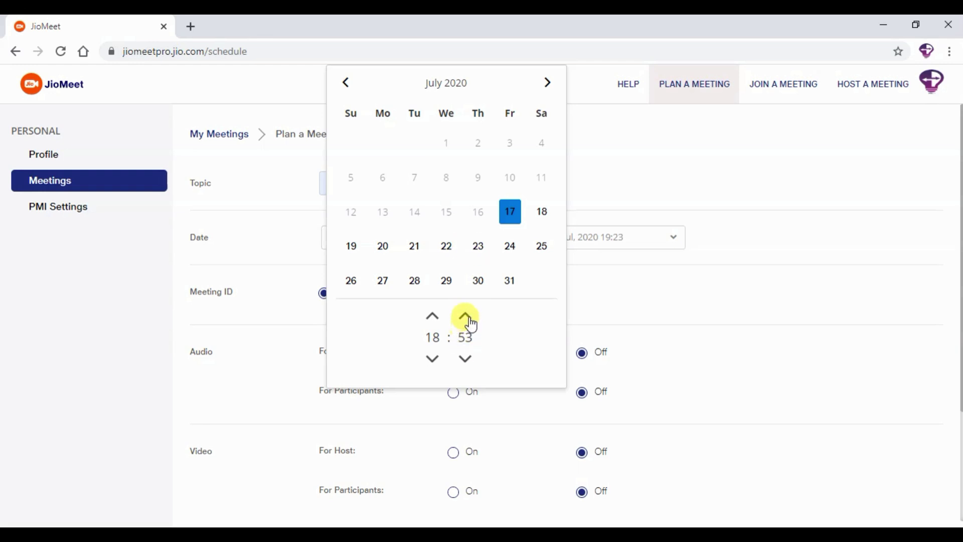
pyautogui.click(466, 316)
pyautogui.click(467, 316)
pyautogui.click(466, 317)
pyautogui.click(467, 316)
pyautogui.click(467, 316)
pyautogui.click(467, 316)
pyautogui.click(466, 316)
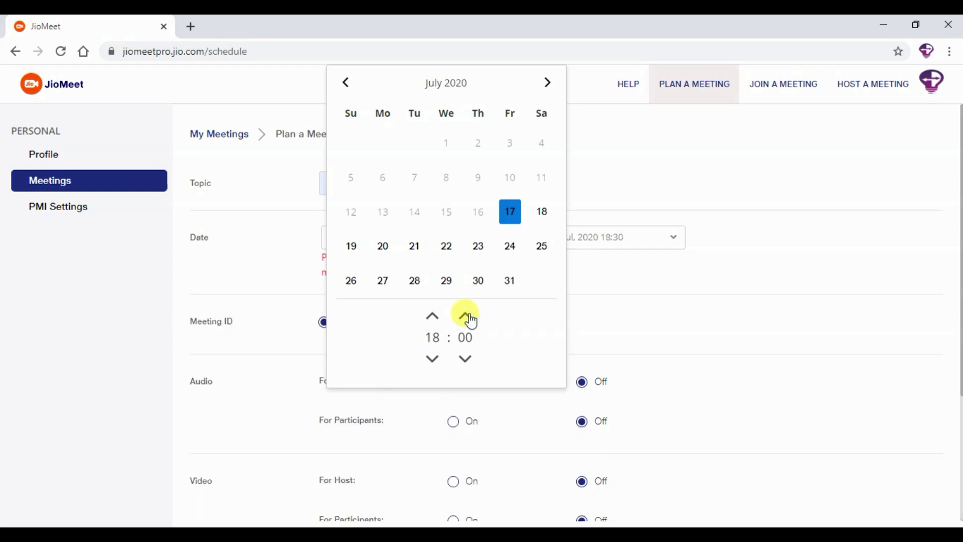
pyautogui.click(432, 316)
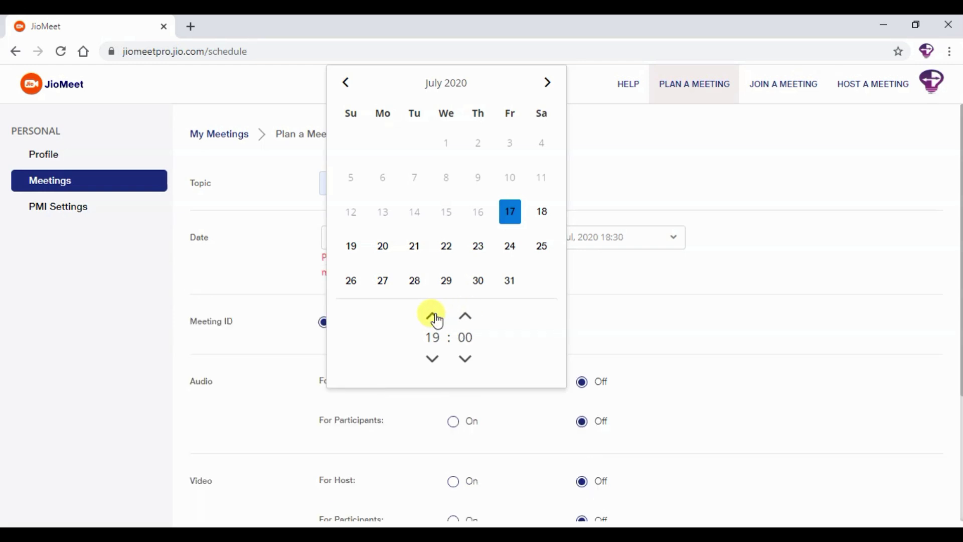
pyautogui.click(621, 314)
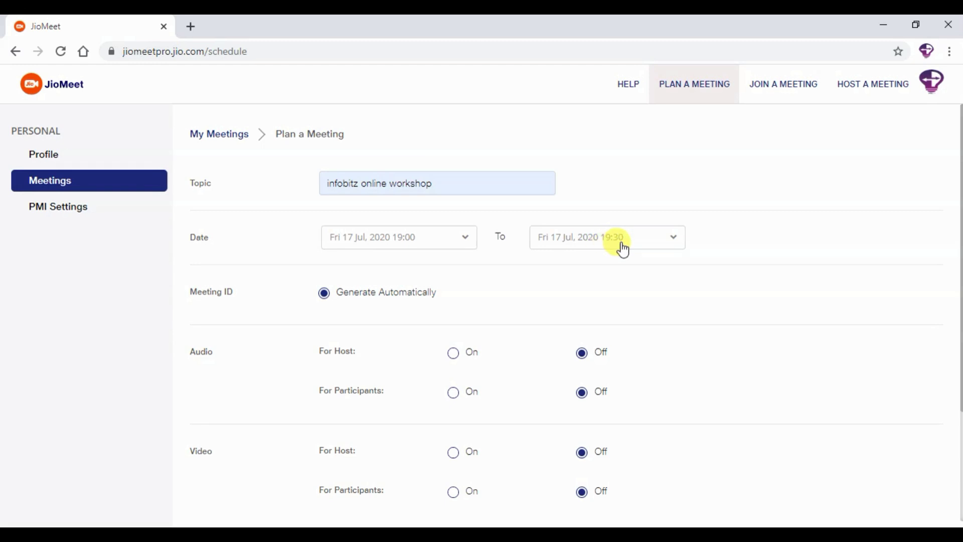
# Switch Audio and Video For Host to On
pyautogui.scroll(-1, 684, 299)
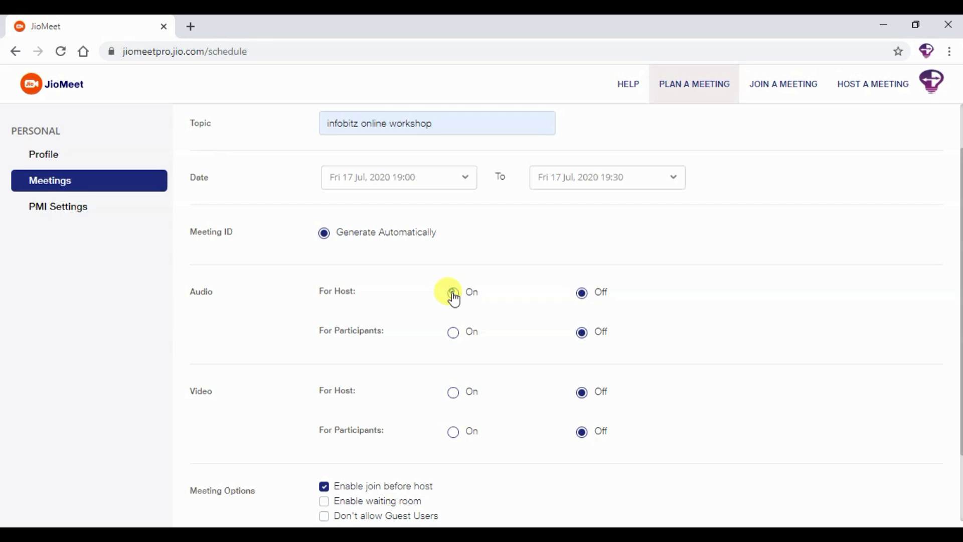
pyautogui.click(450, 294)
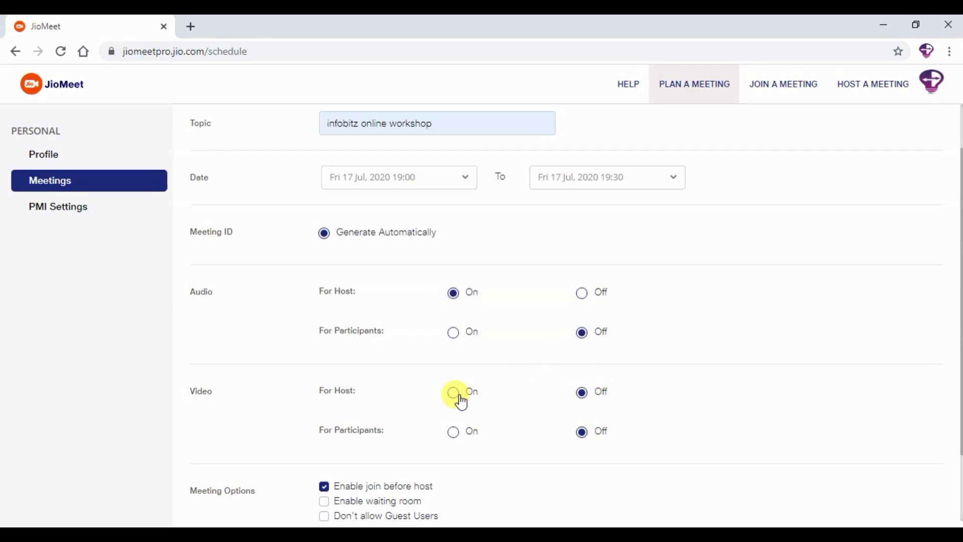
pyautogui.click(454, 393)
# Enable the waiting room, disallow guest users, and save the meeting
pyautogui.scroll(-2, 595, 432)
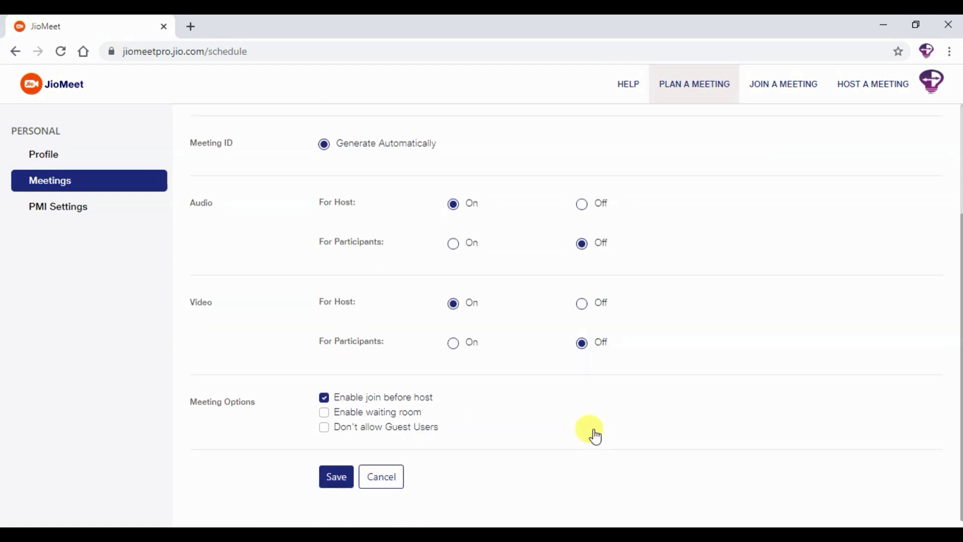
pyautogui.click(324, 413)
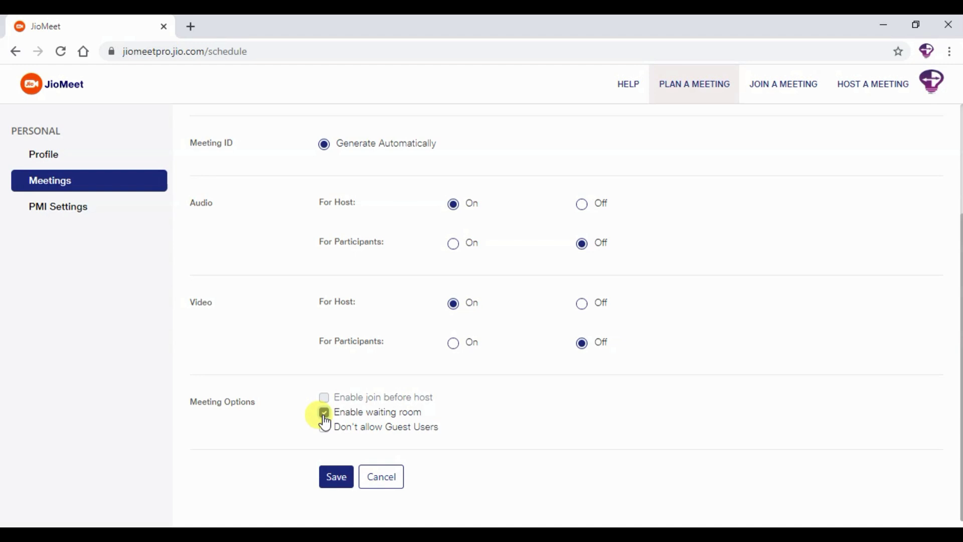
pyautogui.click(324, 426)
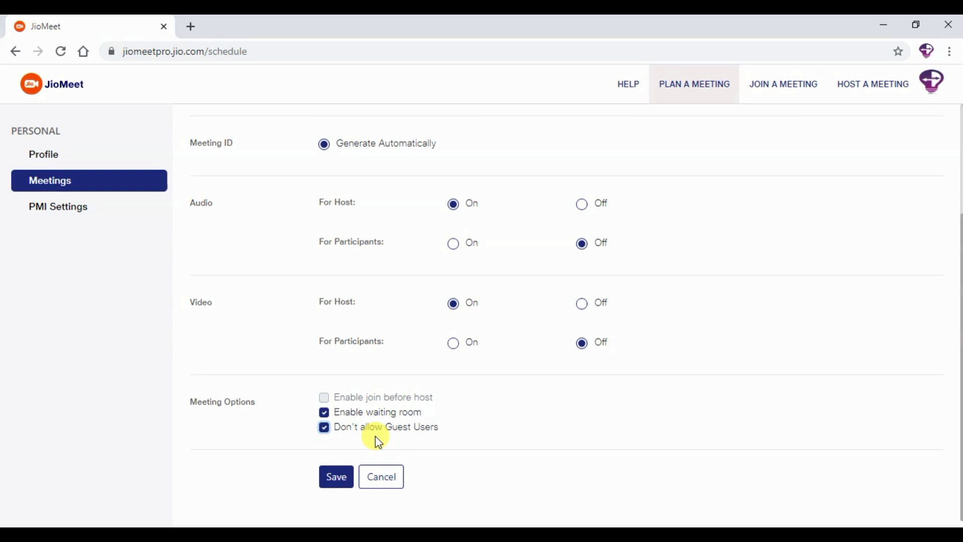
pyautogui.click(330, 481)
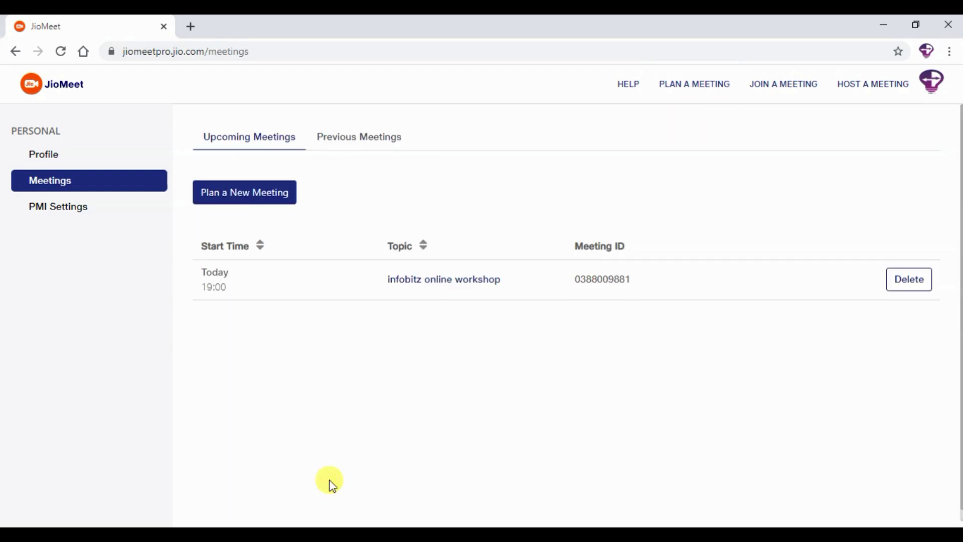
# Open the workshop's details, reveal its password, select the join URL, and copy the meeting invitation
pyautogui.click(436, 289)
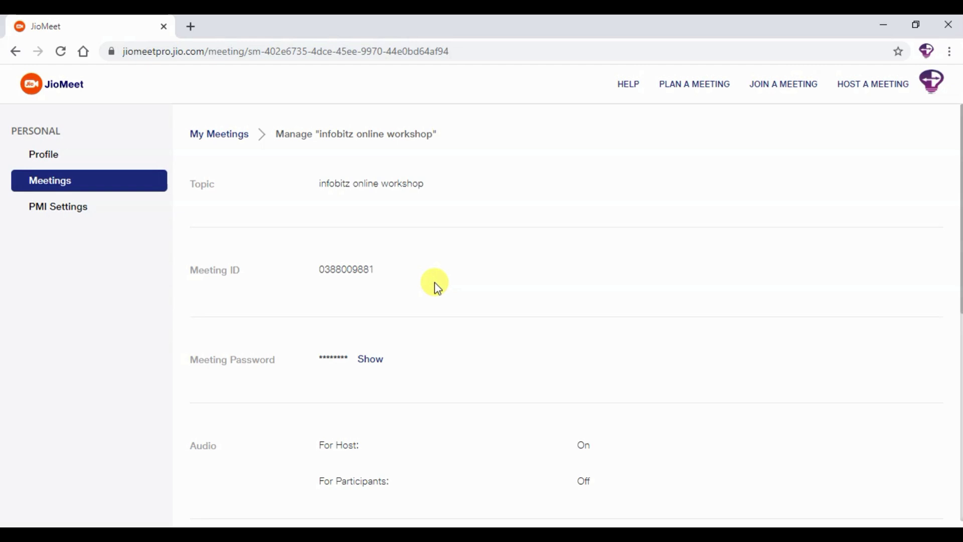
pyautogui.click(371, 359)
pyautogui.scroll(-8, 421, 366)
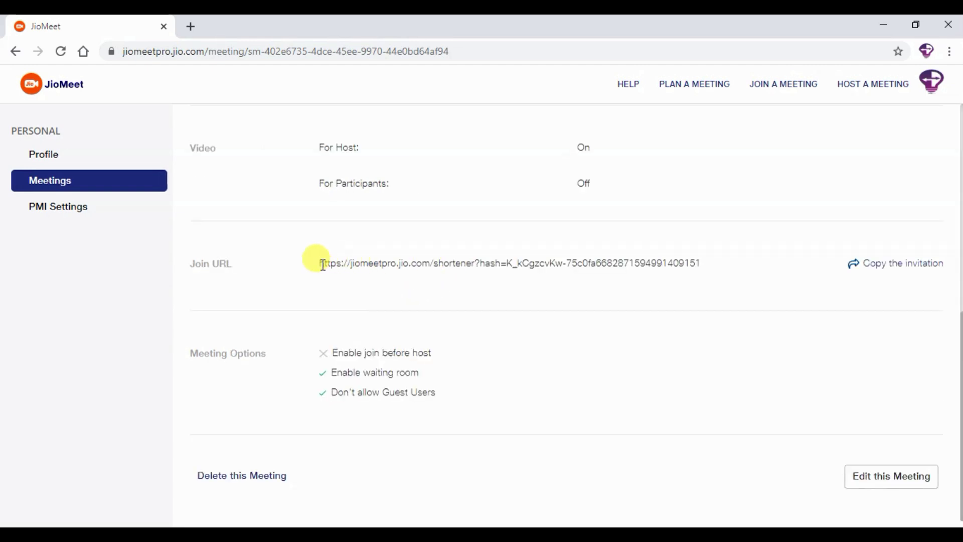
pyautogui.moveTo(320, 264); pyautogui.dragTo(699, 263)
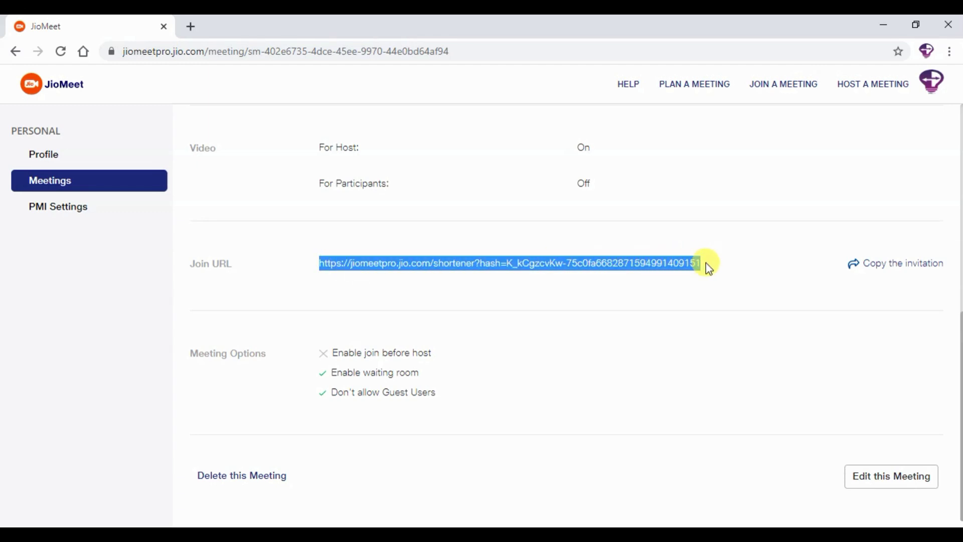
pyautogui.click(879, 260)
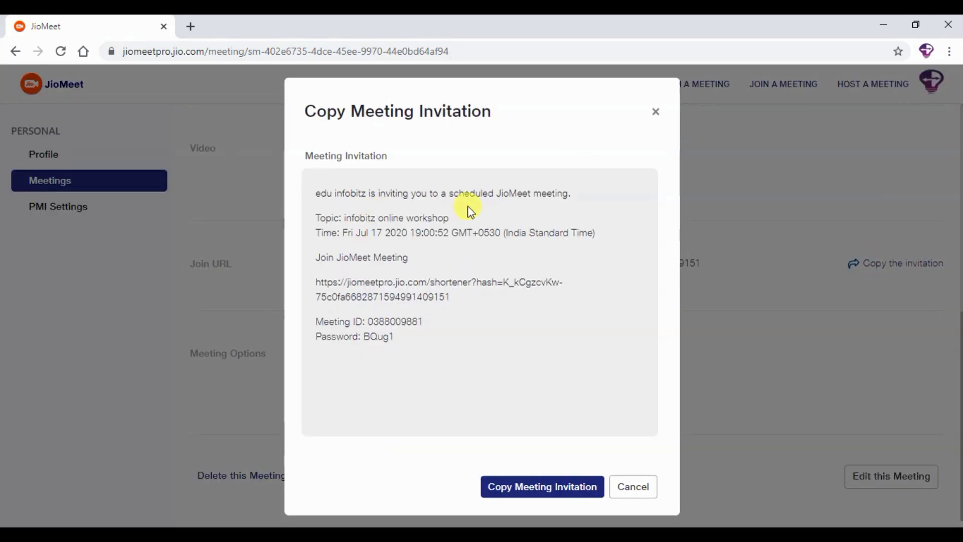
pyautogui.click(566, 486)
# Open Gmail in a new tab, start a new email and paste the JioMeet invitation into the body
pyautogui.click(189, 25)
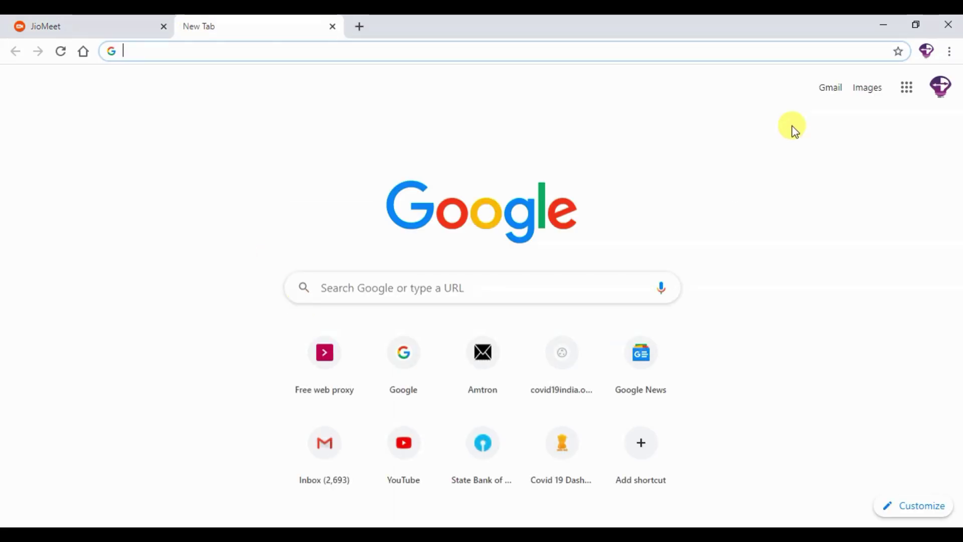
pyautogui.click(828, 90)
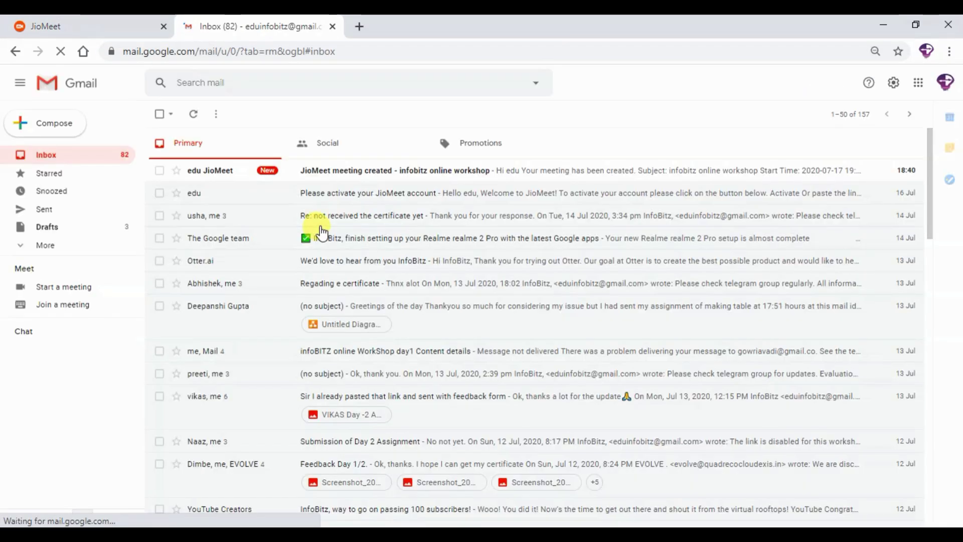
pyautogui.click(344, 172)
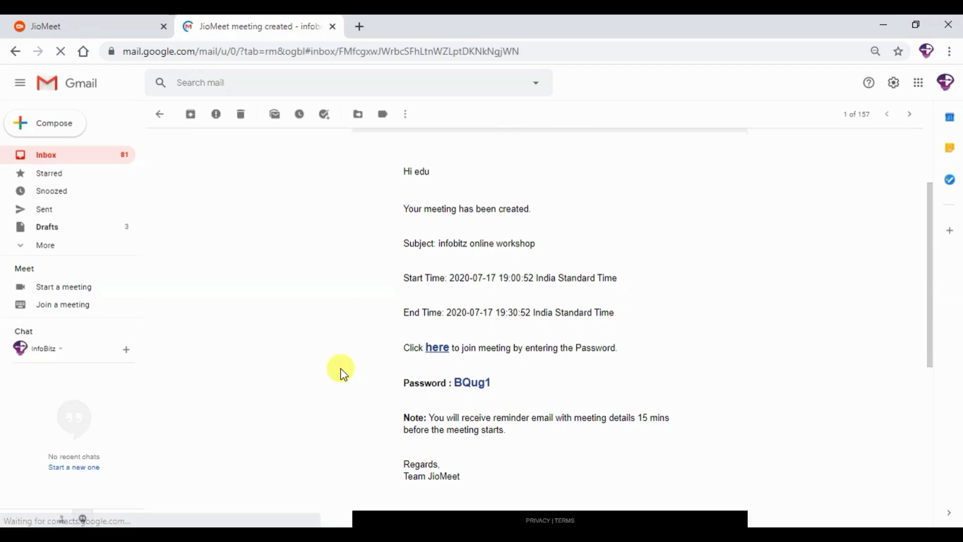
pyautogui.press('c')
pyautogui.click(645, 326)
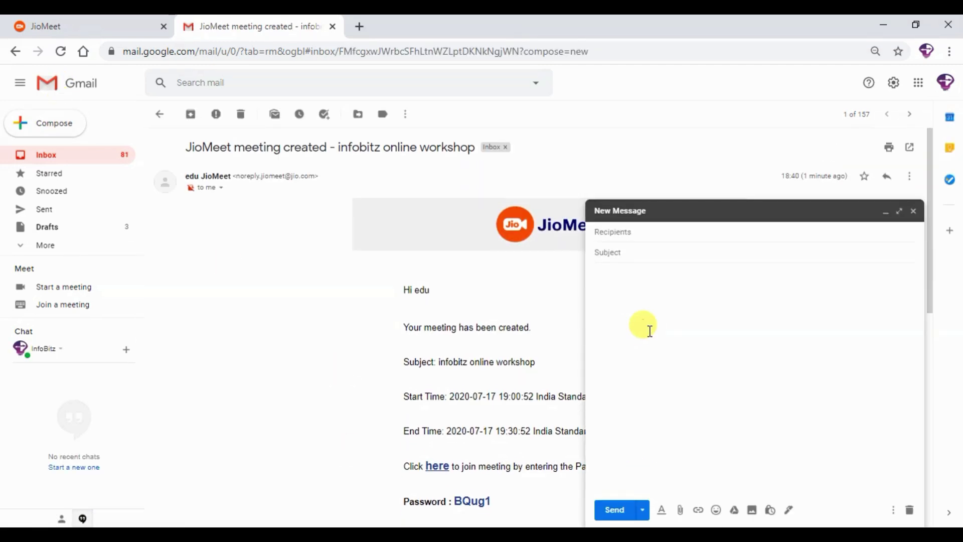
pyautogui.hotkey('ctrl', 'v')
# Address the email to two contacts with subject 'JIO meeting' and send it
pyautogui.click(635, 232)
pyautogui.write('f')
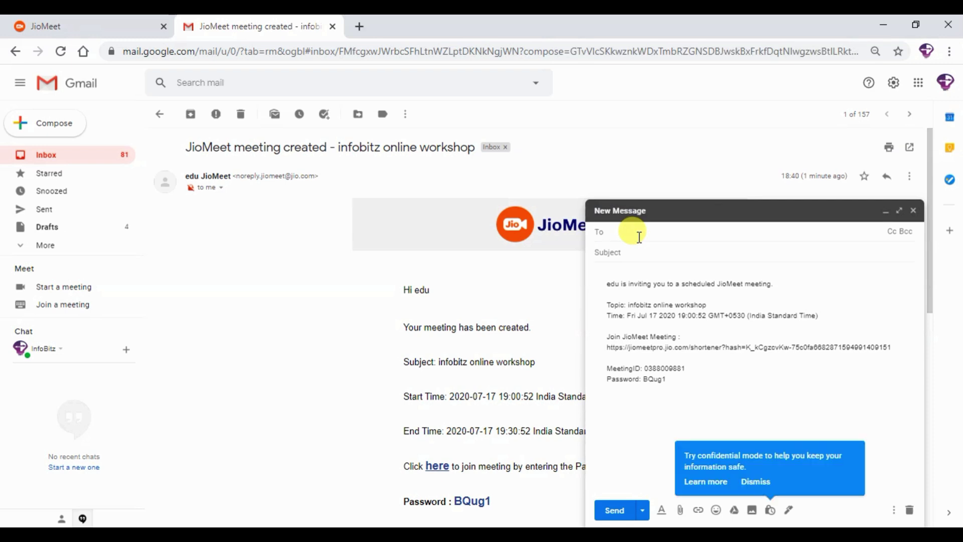
pyautogui.click(685, 306)
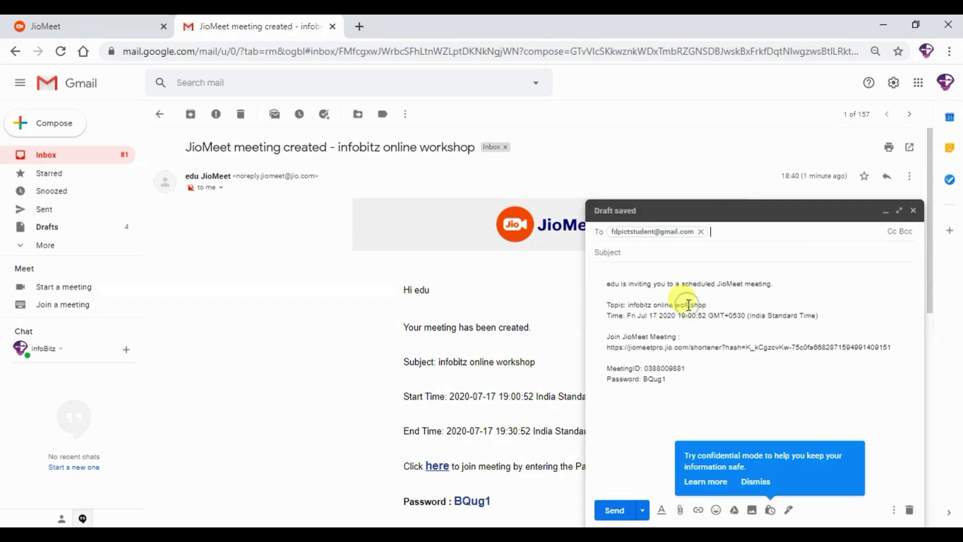
pyautogui.click(639, 253)
pyautogui.write('JIO meeting')
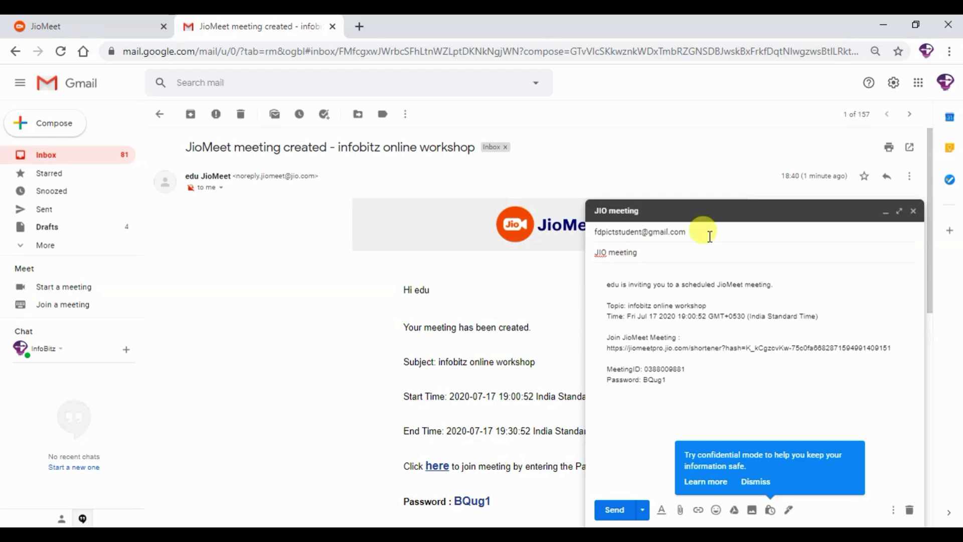
pyautogui.click(711, 232)
pyautogui.write('fd')
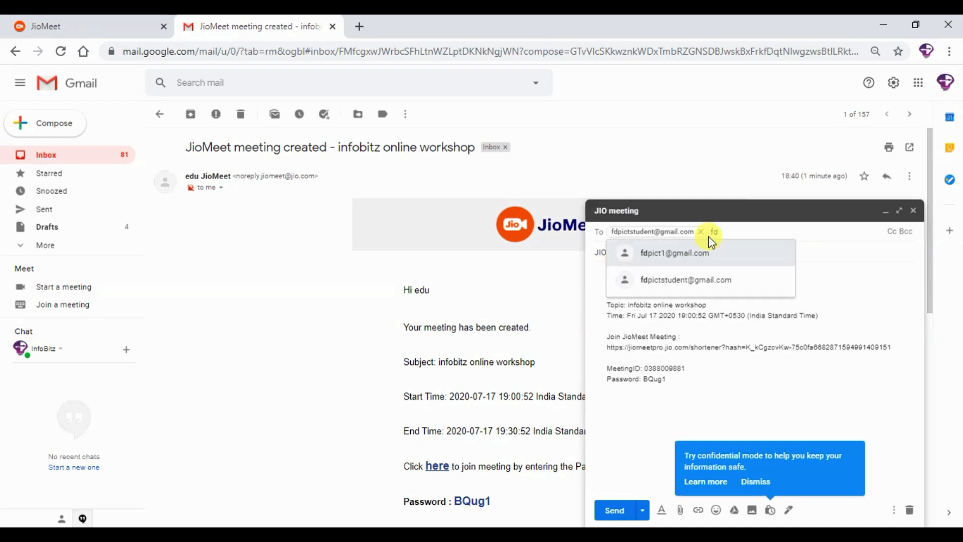
pyautogui.click(694, 252)
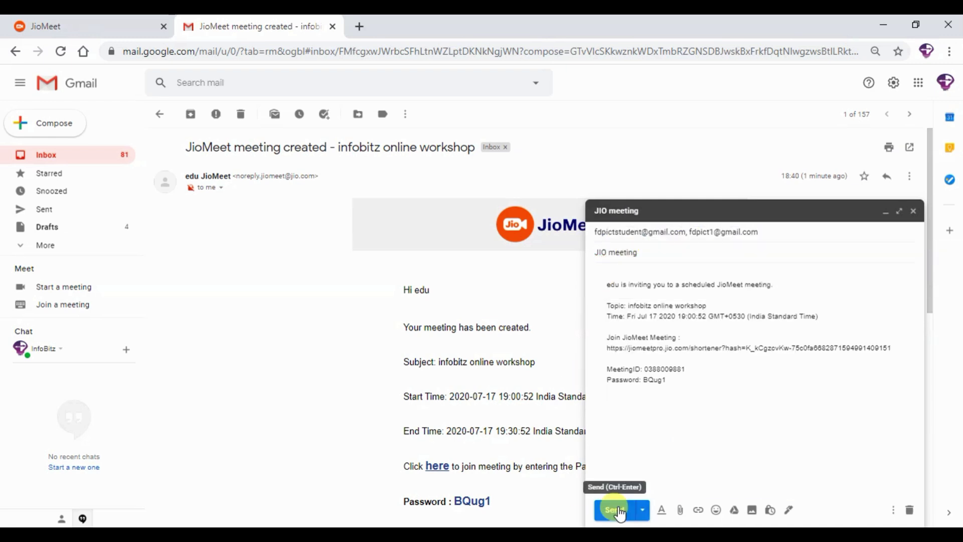
pyautogui.click(616, 510)
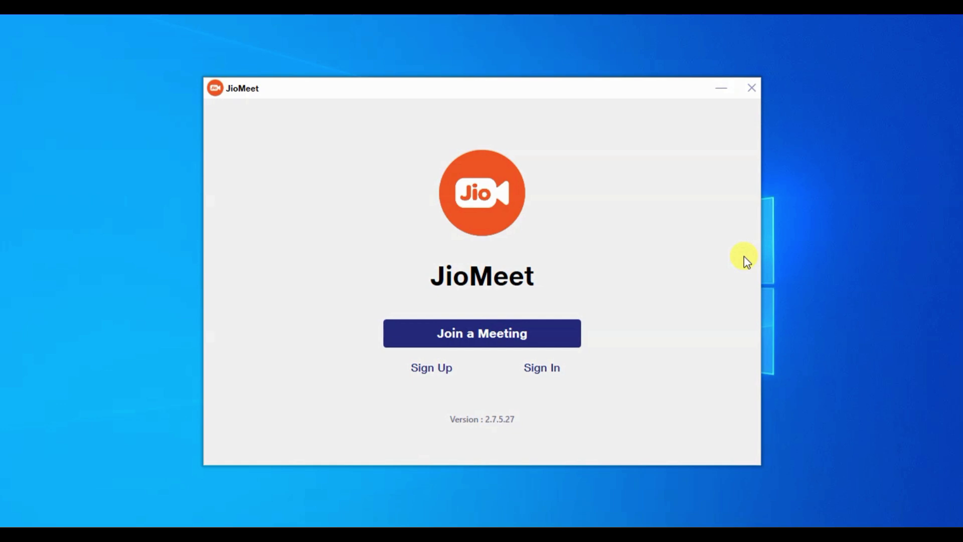
# Dismiss the join-meeting prompt and go to the JioMeet sign-in page
pyautogui.click(549, 333)
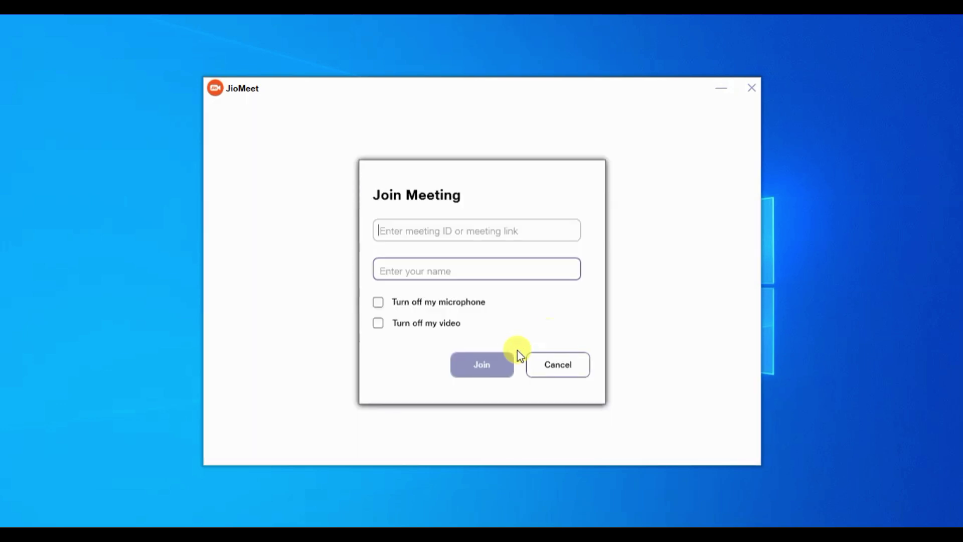
pyautogui.click(571, 367)
pyautogui.click(538, 369)
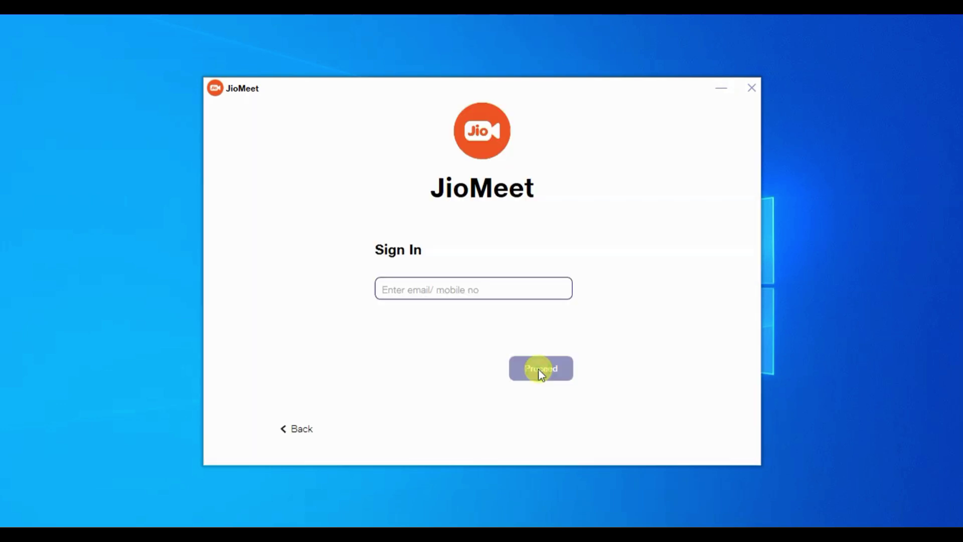
# Enter the account e-mail and password, and tick Keep me signed in
pyautogui.click(514, 291)
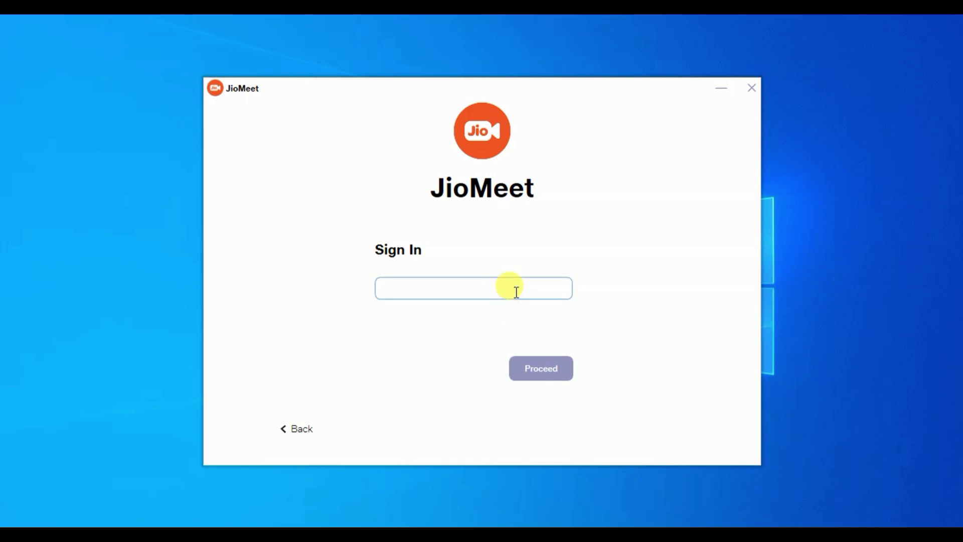
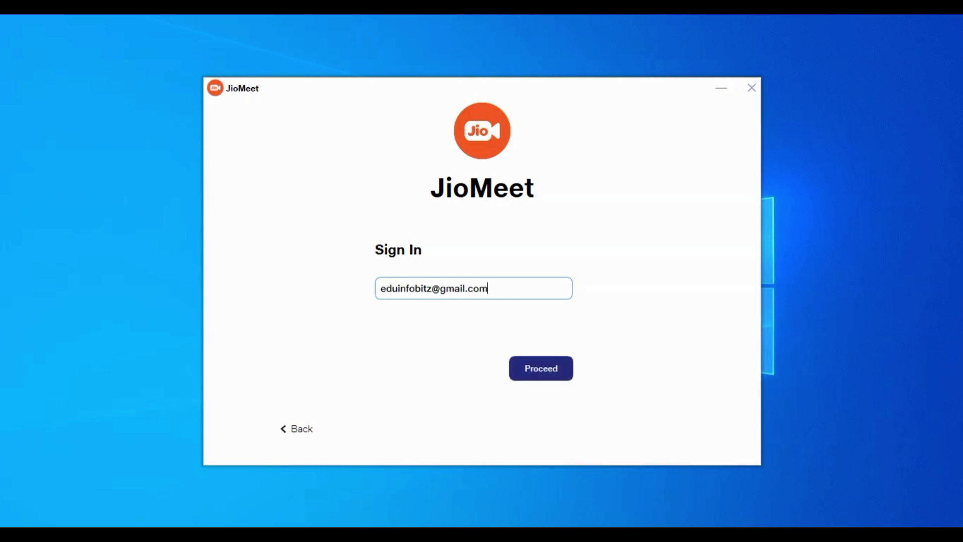
pyautogui.press('Return')
pyautogui.click(516, 293)
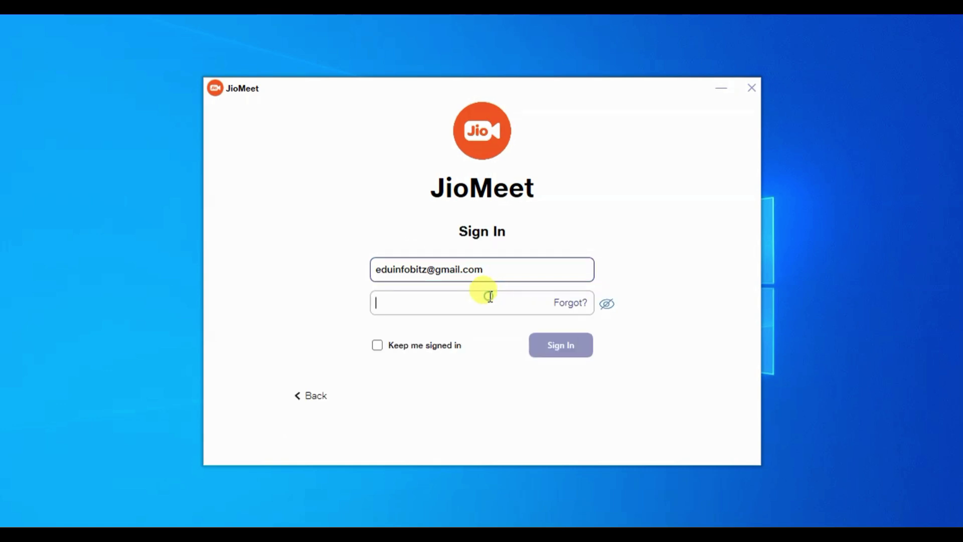
pyautogui.write('*************')
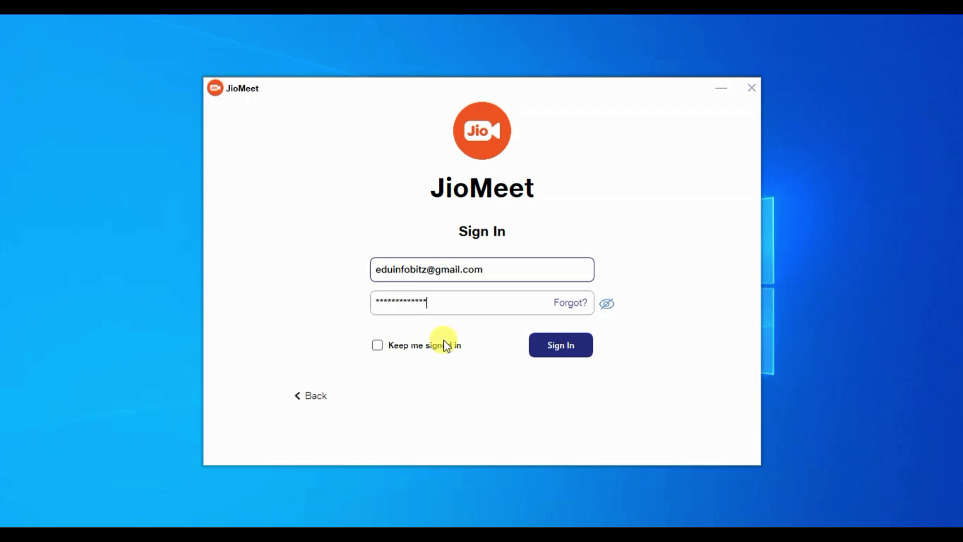
pyautogui.click(377, 345)
# Sign in, maximize the JioMeet window, and bring up the scheduled meetings list
pyautogui.click(592, 350)
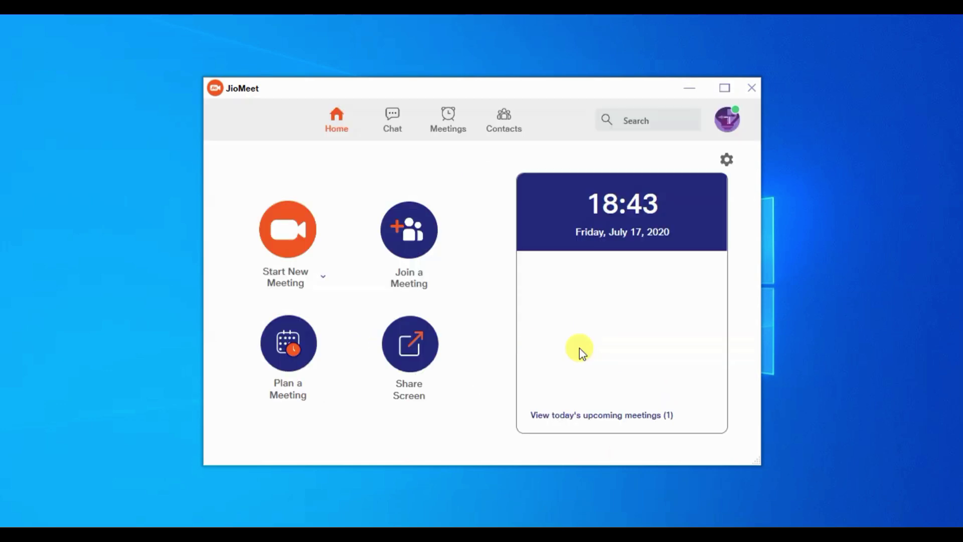
pyautogui.click(725, 87)
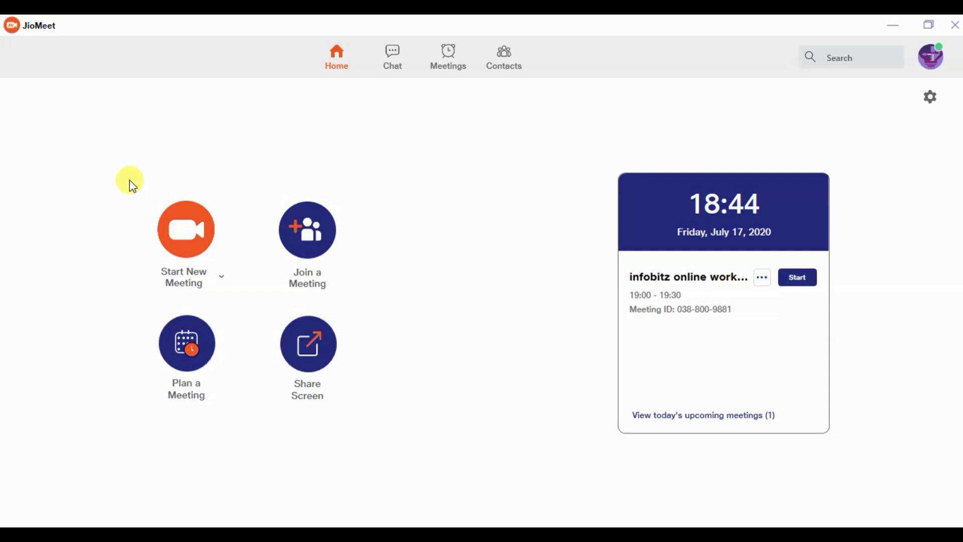
pyautogui.moveTo(130, 180); pyautogui.dragTo(376, 421)
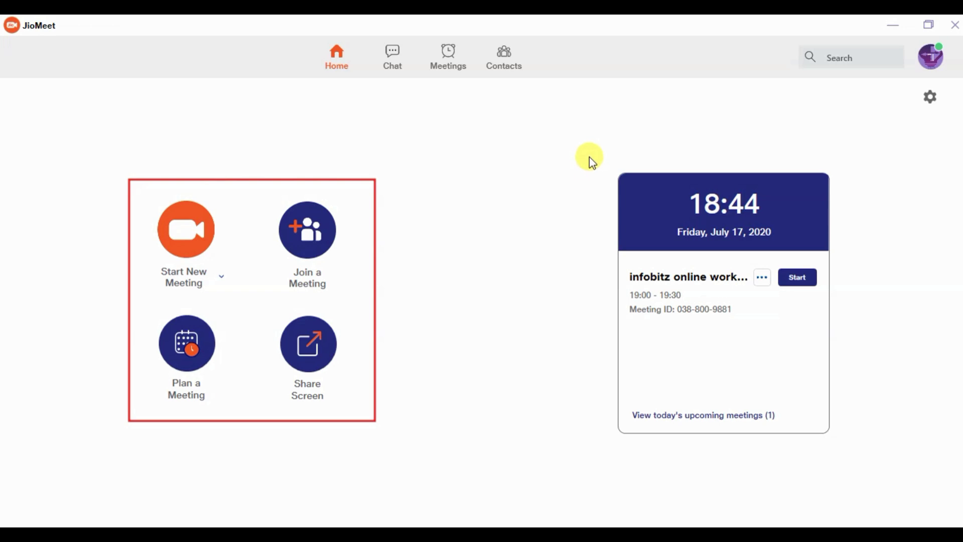
pyautogui.moveTo(589, 156)
pyautogui.mouseDown()
pyautogui.moveTo(829, 469)
pyautogui.moveTo(859, 459)
pyautogui.mouseUp()
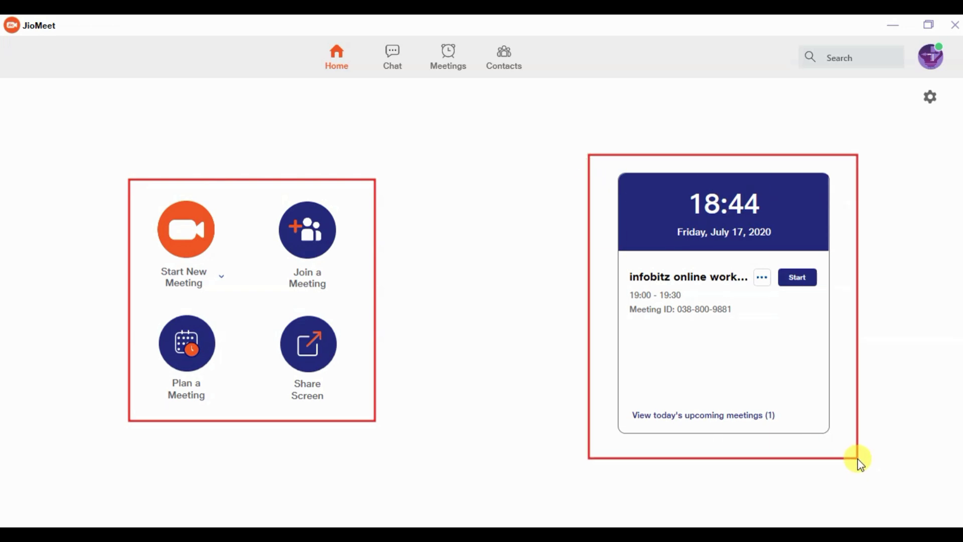
pyautogui.moveTo(626, 304); pyautogui.dragTo(737, 314)
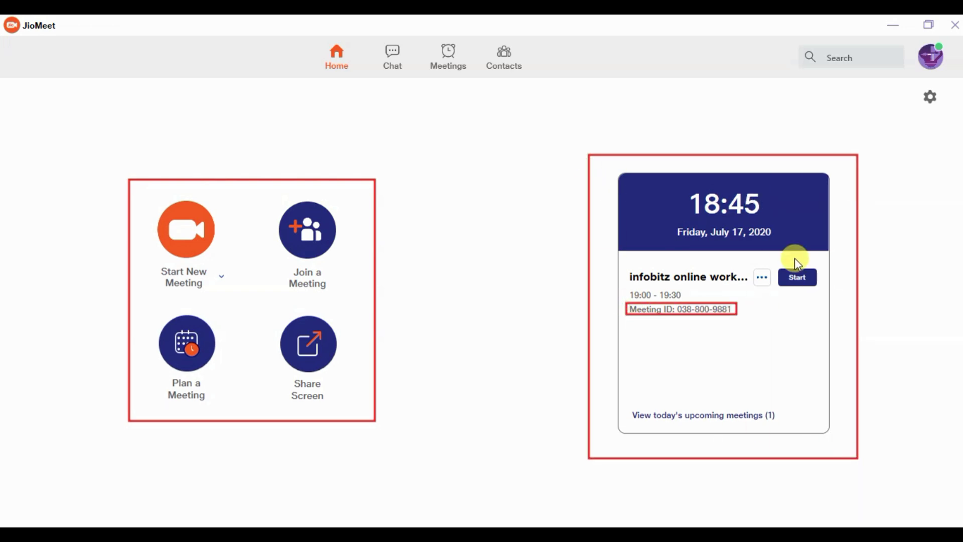
pyautogui.moveTo(775, 257); pyautogui.dragTo(823, 299)
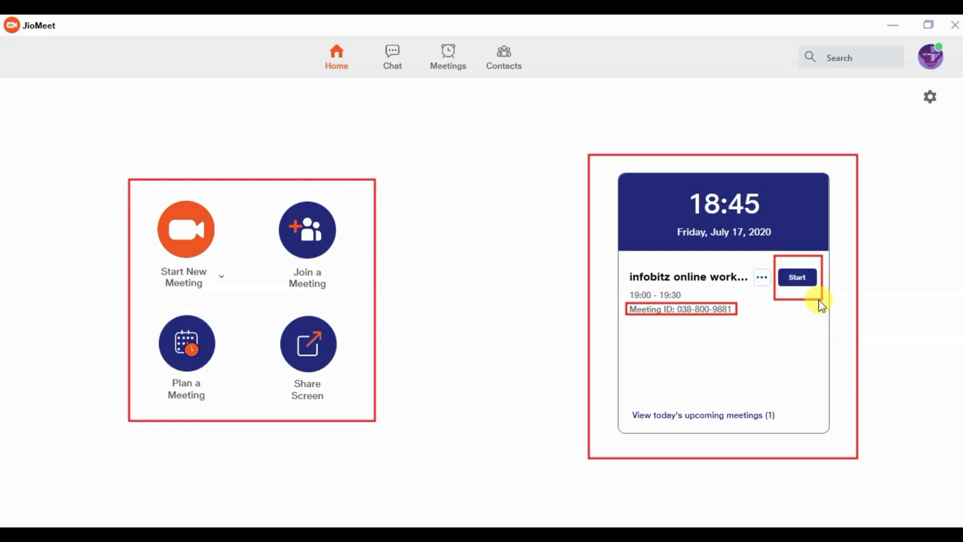
pyautogui.click(736, 415)
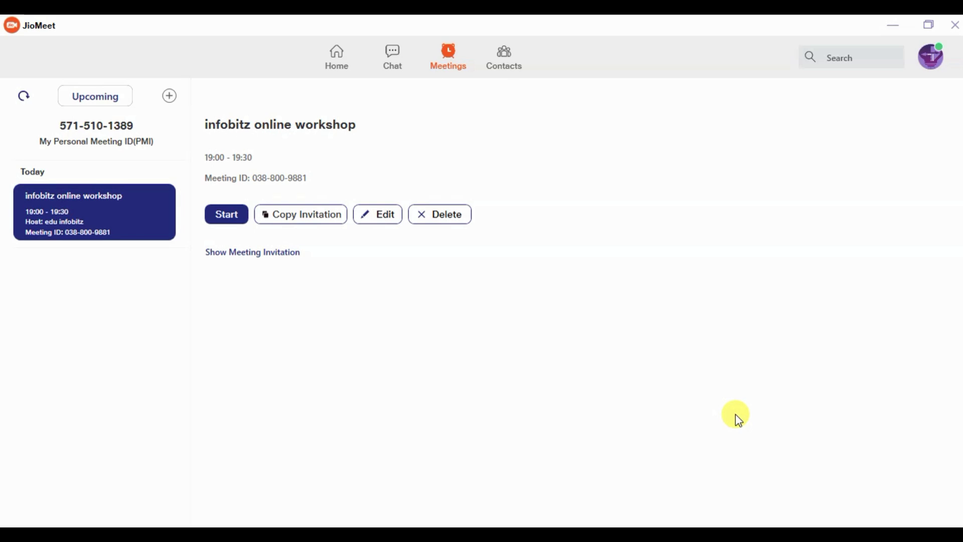
# Expand the infobitz online workshop's invitation text and select its join link line
pyautogui.click(293, 263)
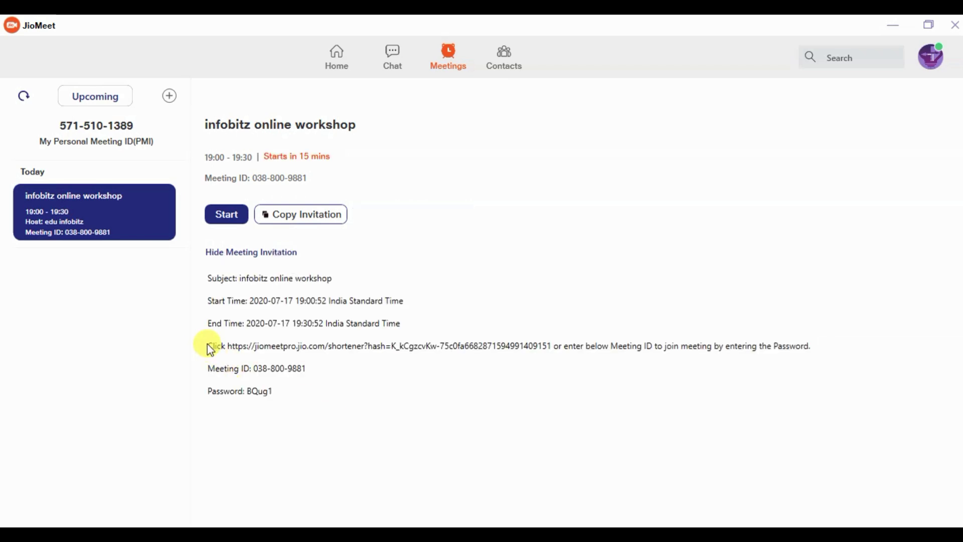
pyautogui.tripleClick(318, 344)
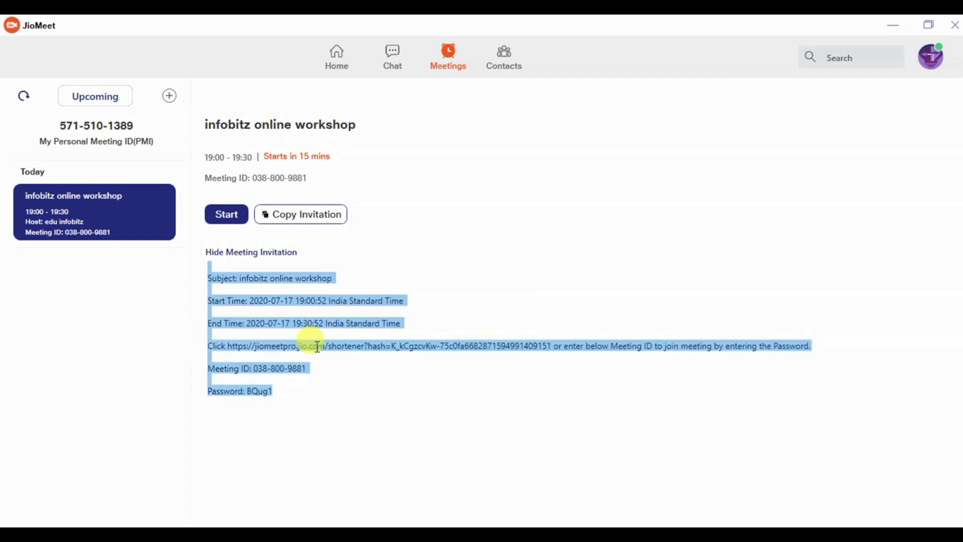
pyautogui.click(281, 345)
pyautogui.moveTo(427, 351); pyautogui.dragTo(817, 351)
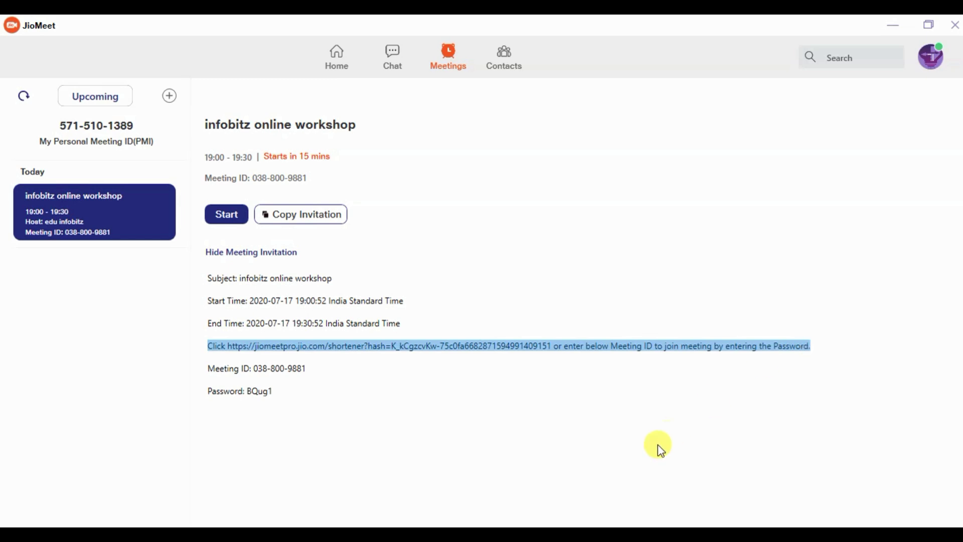
pyautogui.click(366, 430)
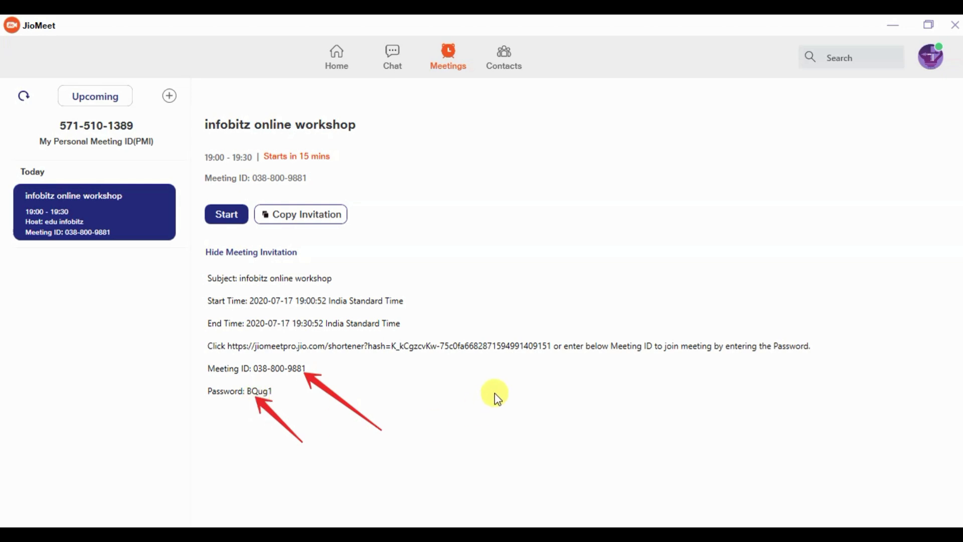
pyautogui.moveTo(205, 340)
pyautogui.mouseDown()
pyautogui.moveTo(612, 360)
pyautogui.moveTo(555, 354)
pyautogui.mouseUp()
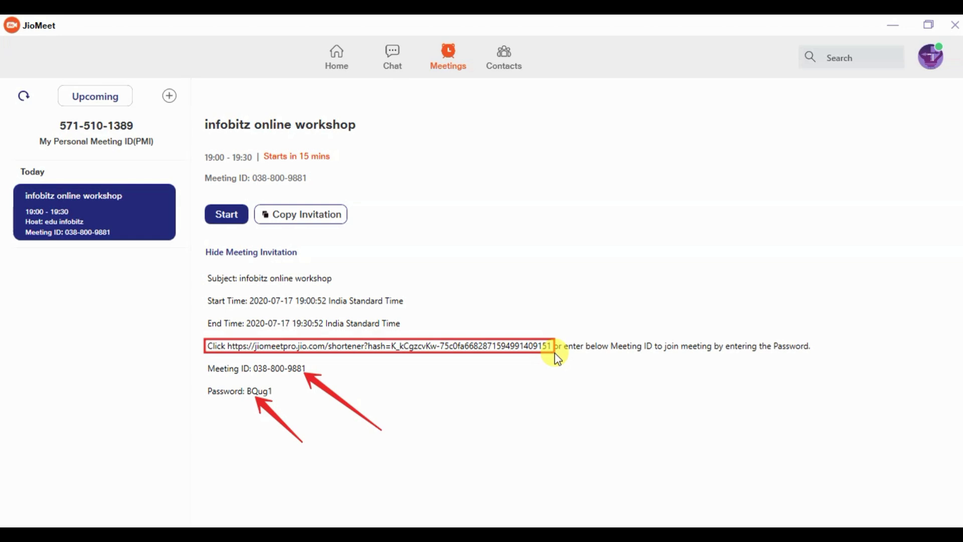
# Name the meeting 'infobitz online workshop-2' and set its start time to 19:30
pyautogui.write('infob')
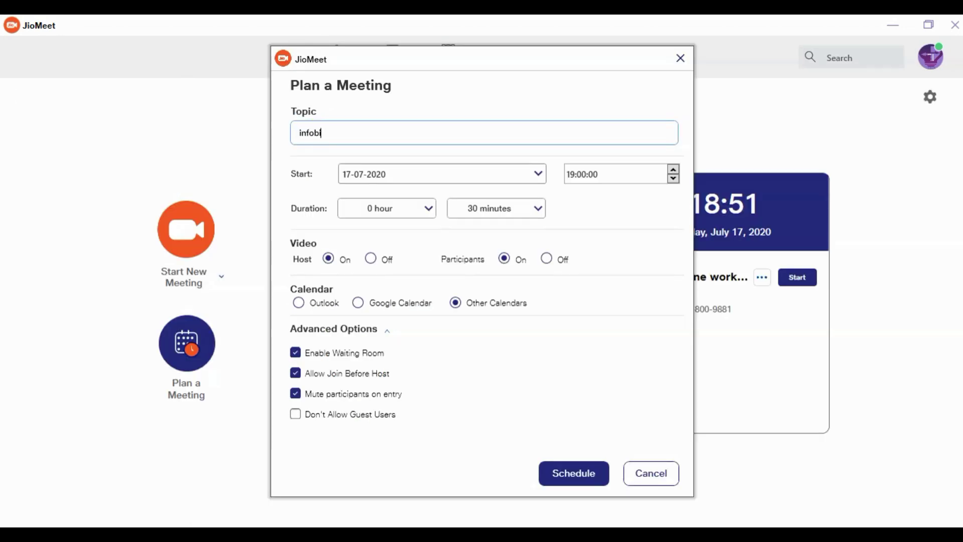
pyautogui.write('itz online workshop-2')
pyautogui.click(586, 177)
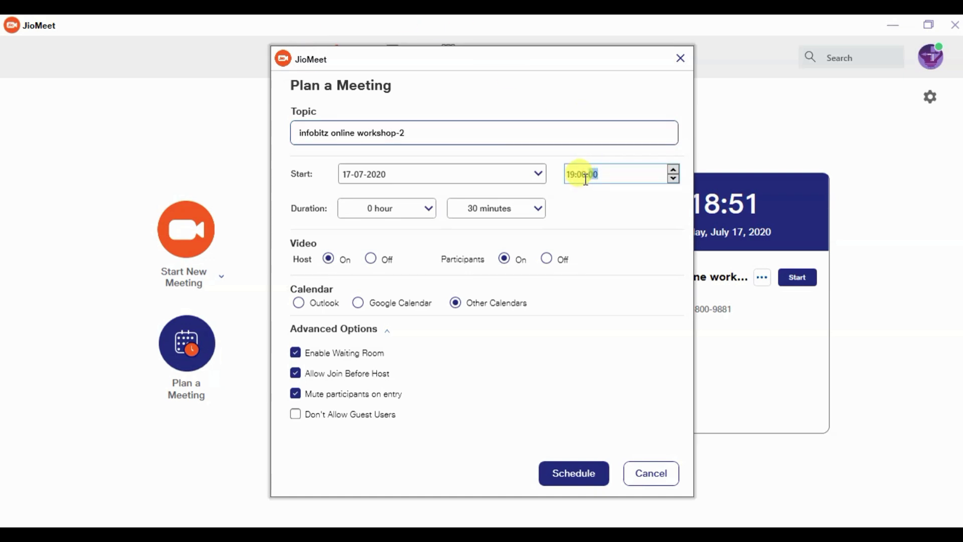
pyautogui.write('30')
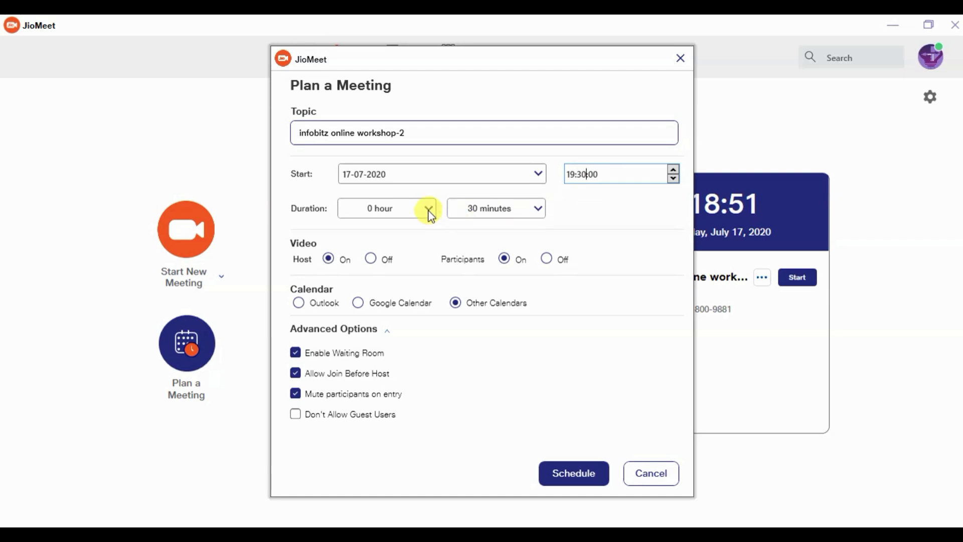
# Set the meeting duration to 1 hour 15 minutes
pyautogui.click(431, 215)
pyautogui.click(370, 240)
pyautogui.click(537, 208)
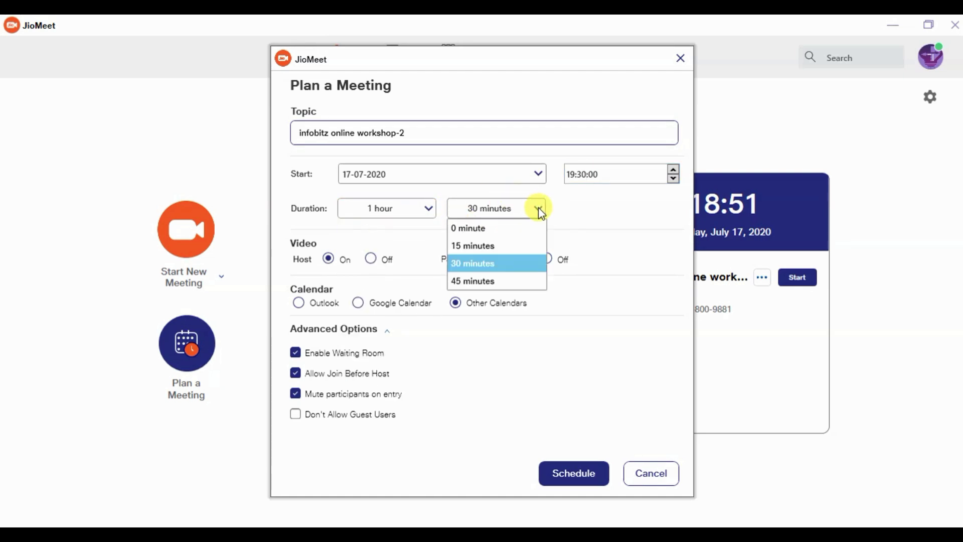
pyautogui.click(471, 245)
pyautogui.click(428, 210)
pyautogui.moveTo(432, 241); pyautogui.dragTo(443, 366)
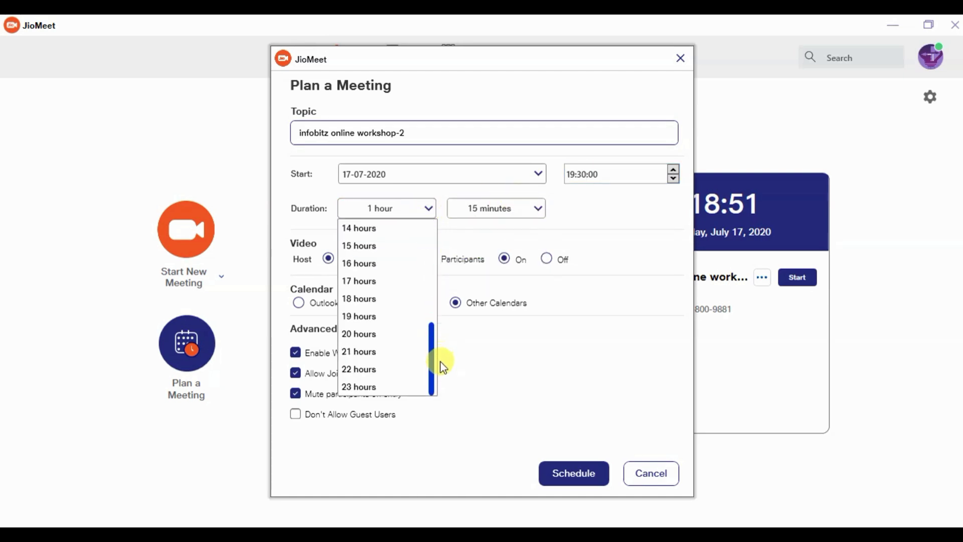
pyautogui.click(493, 374)
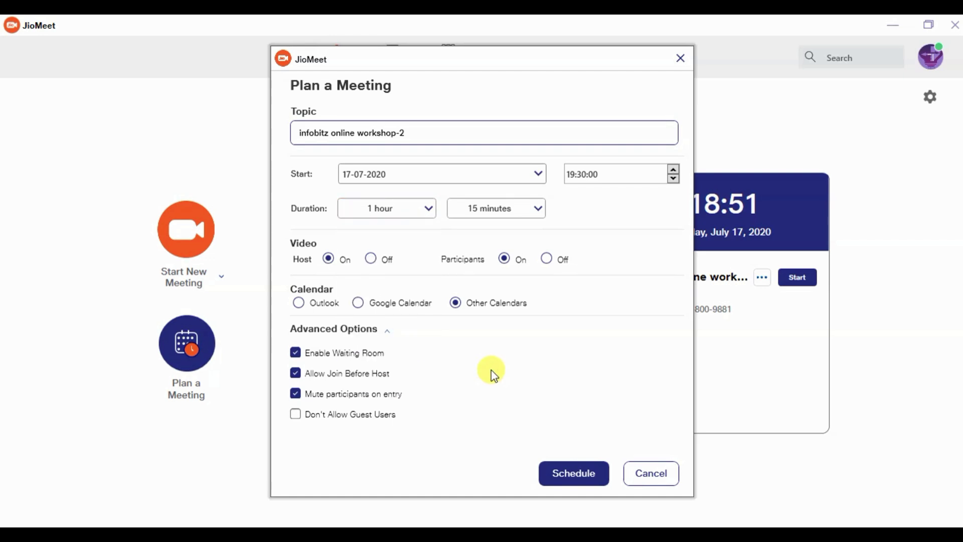
# Turn participants' video off and schedule the meeting
pyautogui.click(552, 259)
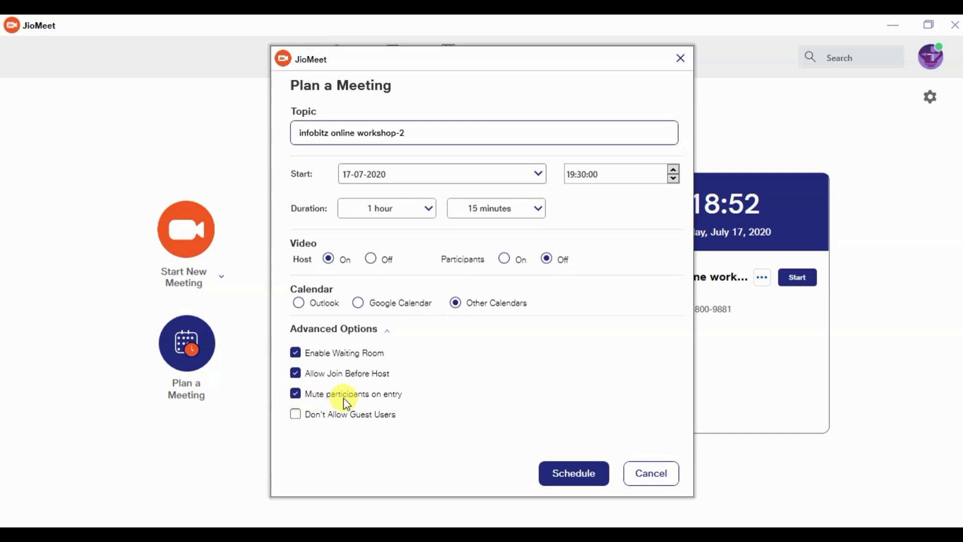
pyautogui.click(309, 396)
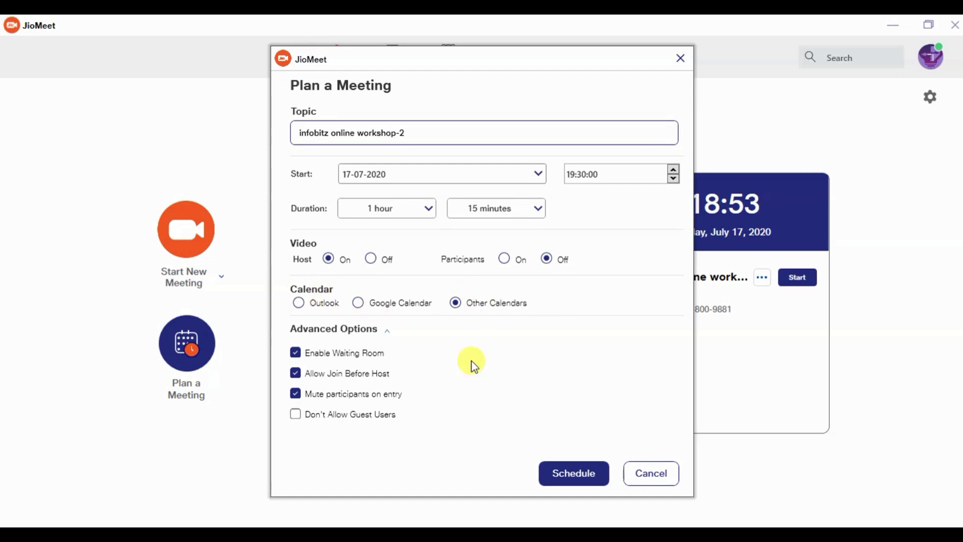
pyautogui.click(584, 472)
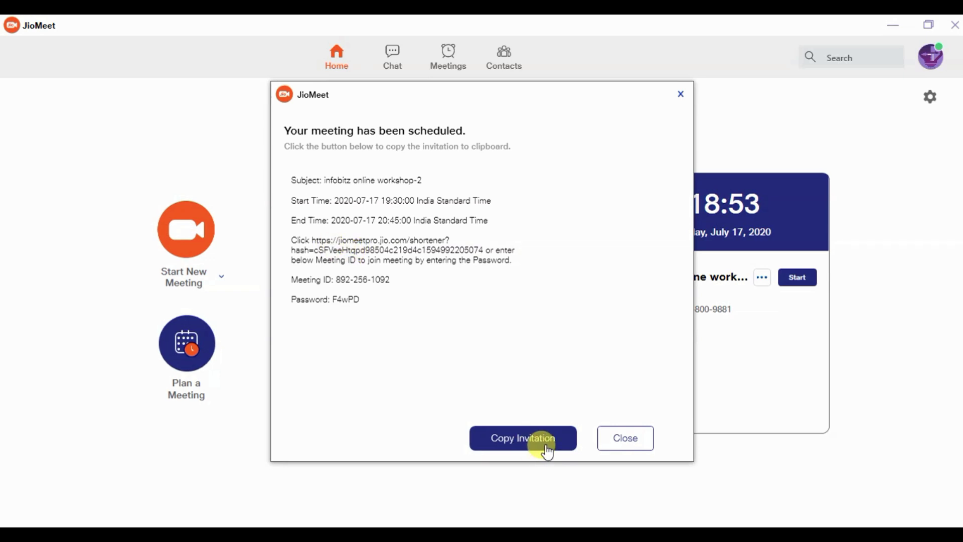
# Close the confirmation and view both workshops' details in the Meetings list
pyautogui.click(627, 443)
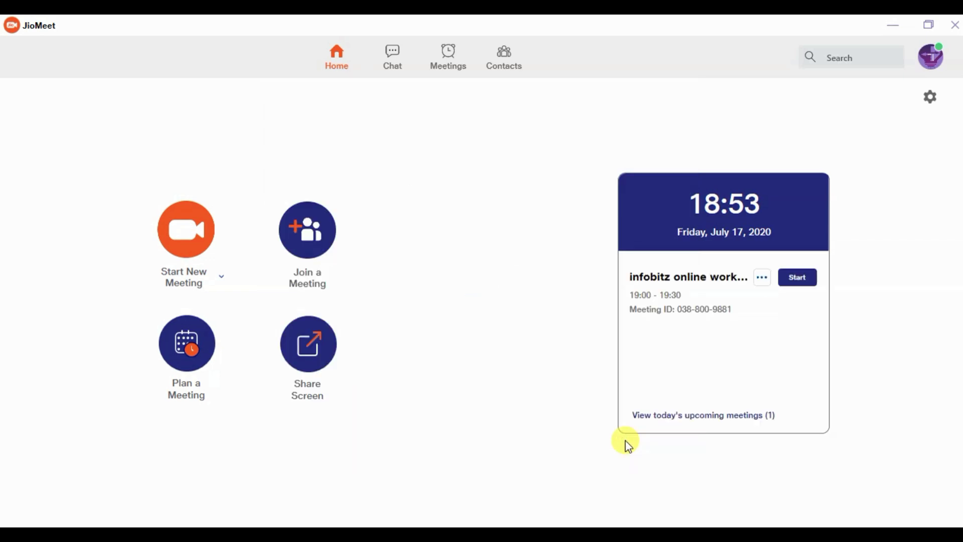
pyautogui.click(454, 68)
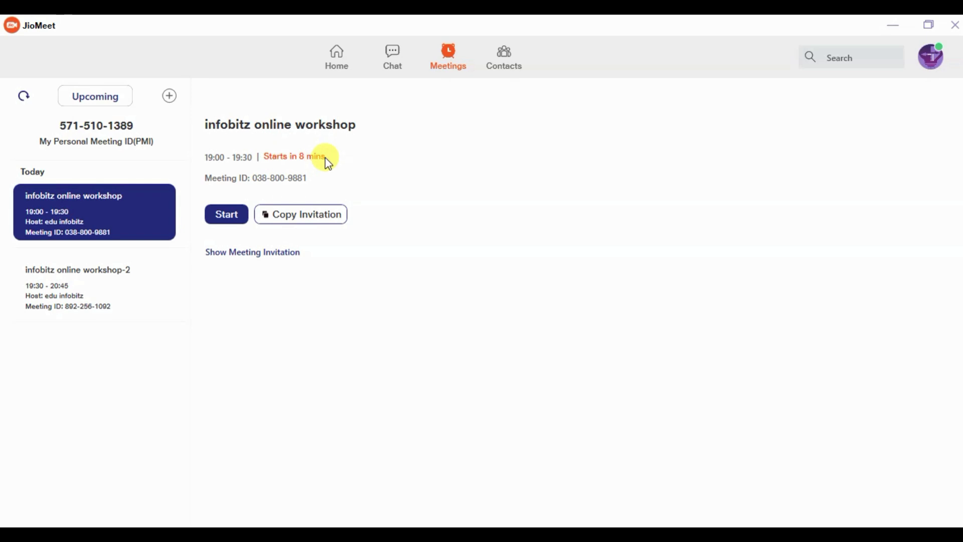
pyautogui.click(103, 301)
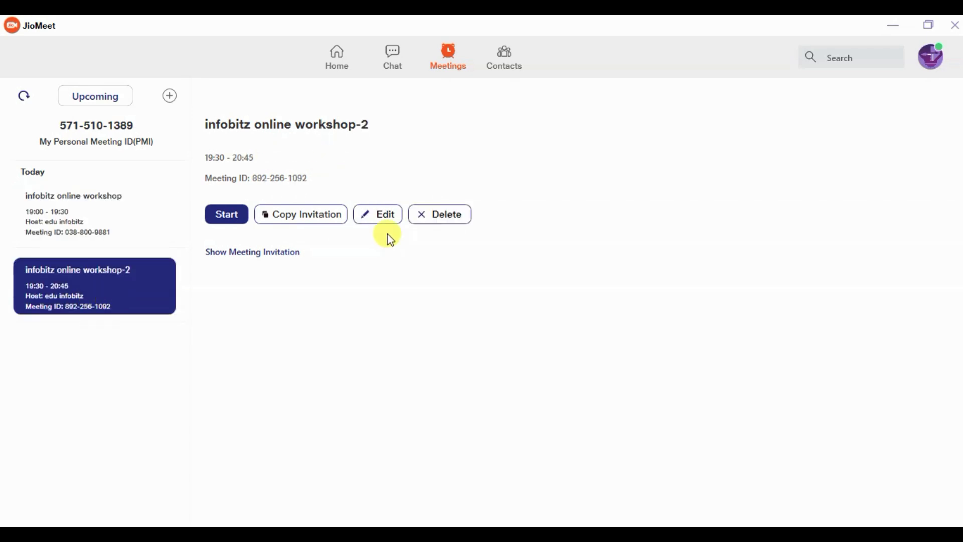
pyautogui.click(95, 220)
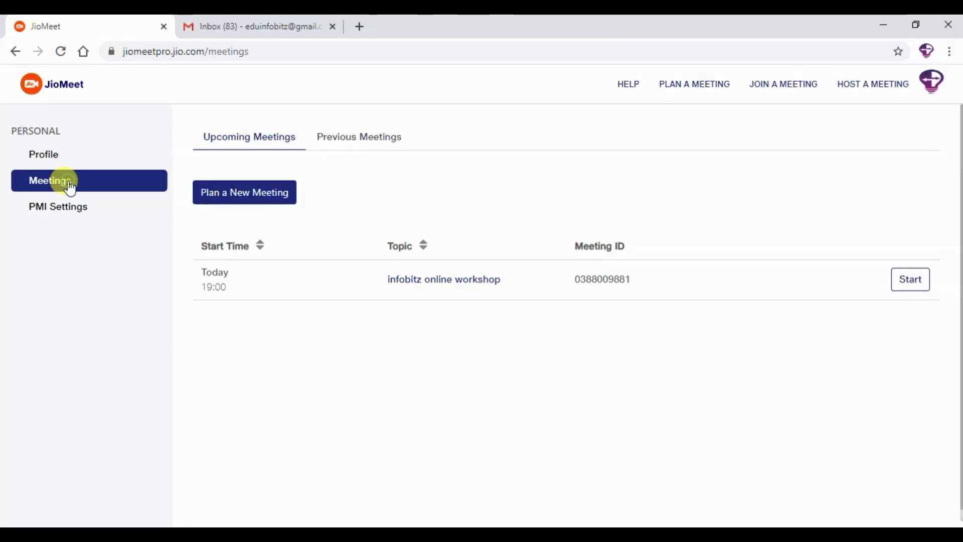
# Open the website's Meetings page and reload it so both workshops appear
pyautogui.click(62, 52)
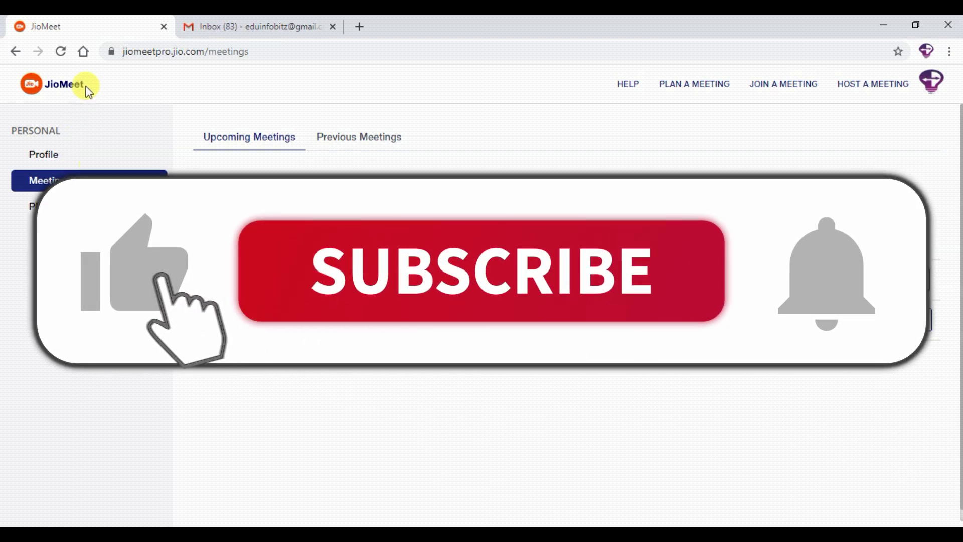
pyautogui.click(61, 52)
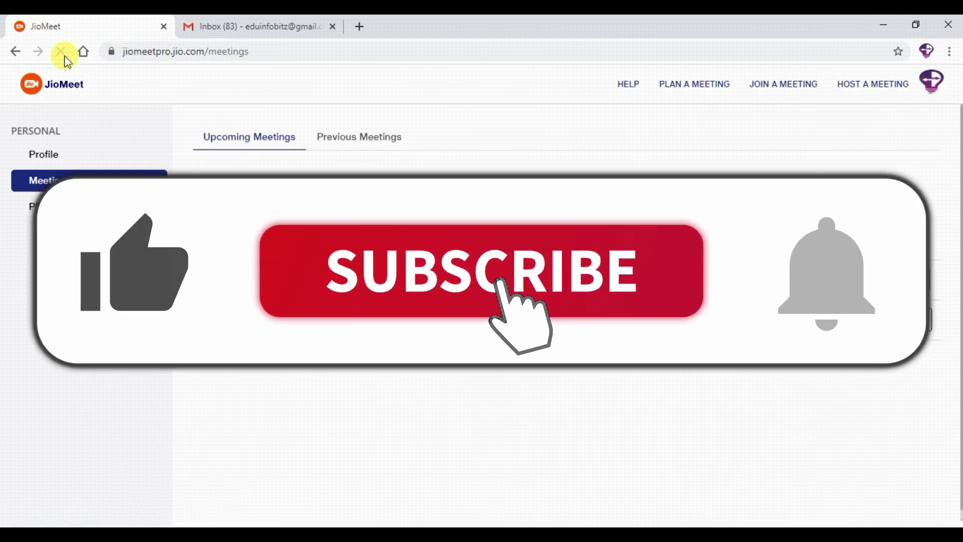